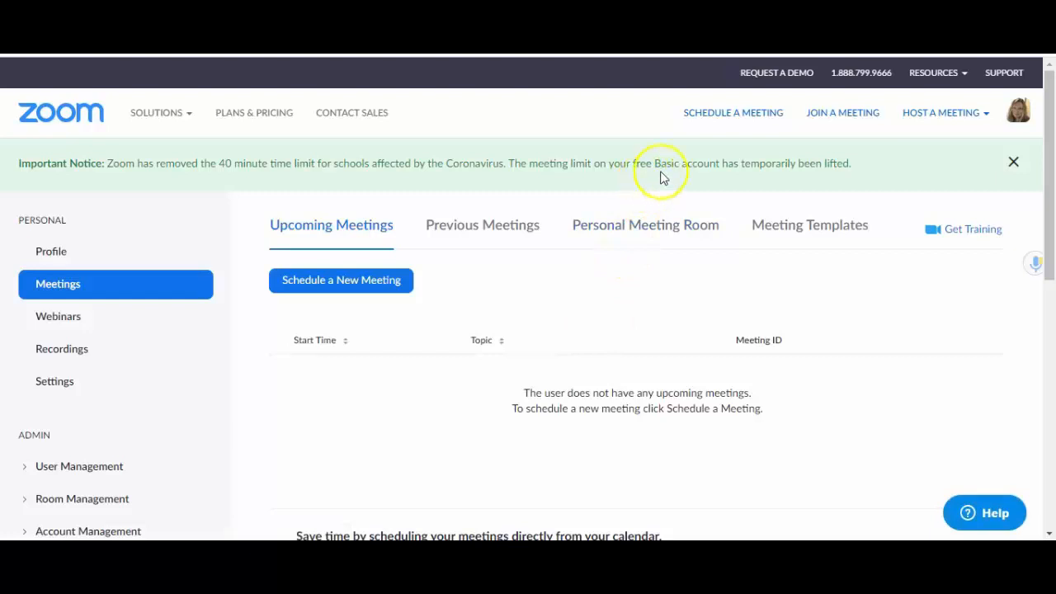
# Dismiss the lifted time-limit notice and go to the account's Settings page.
pyautogui.click(1011, 164)
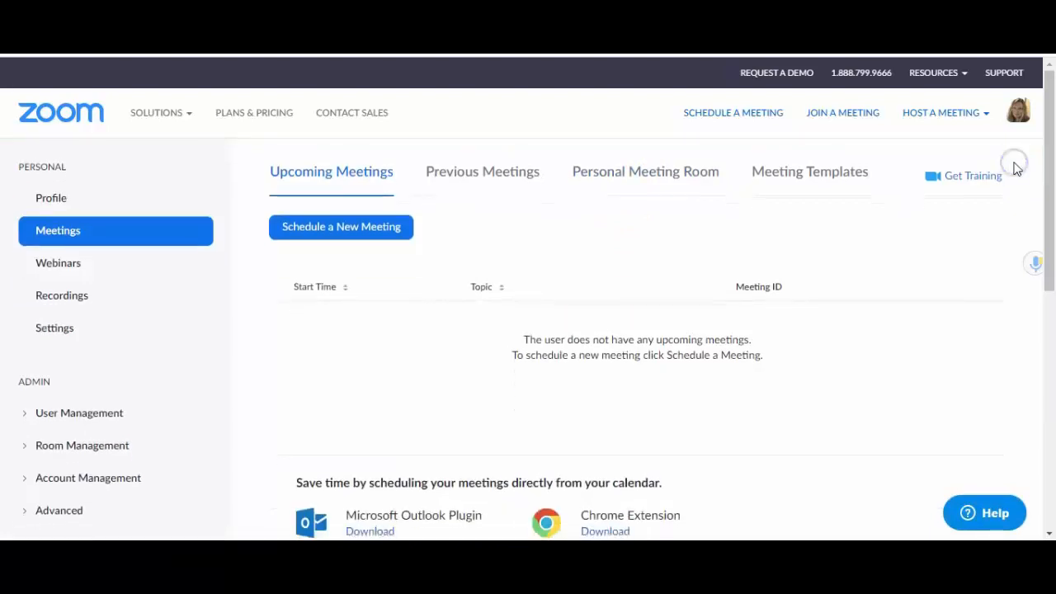
pyautogui.click(759, 248)
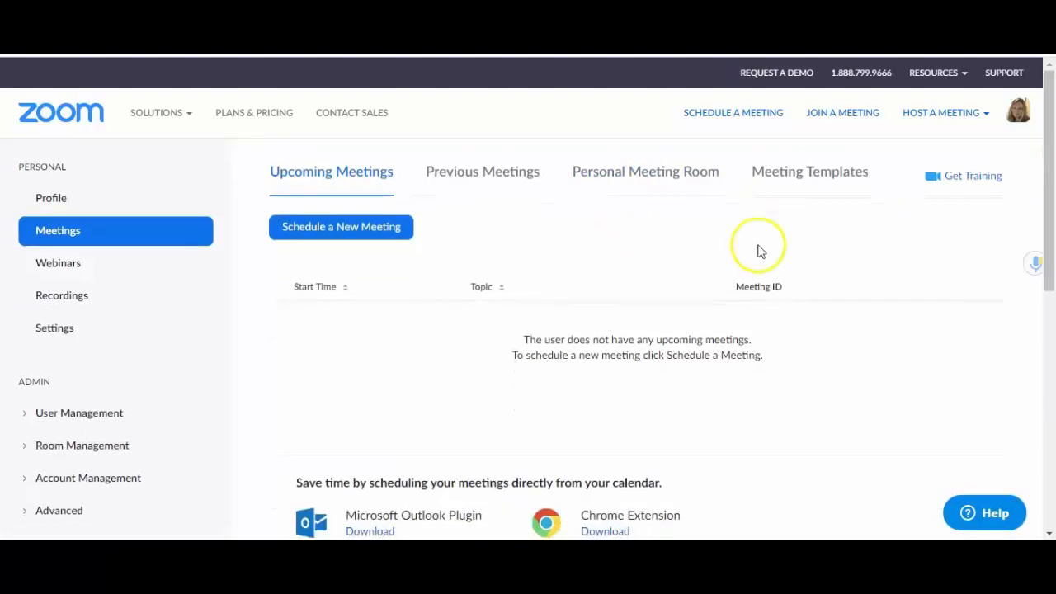
pyautogui.click(55, 330)
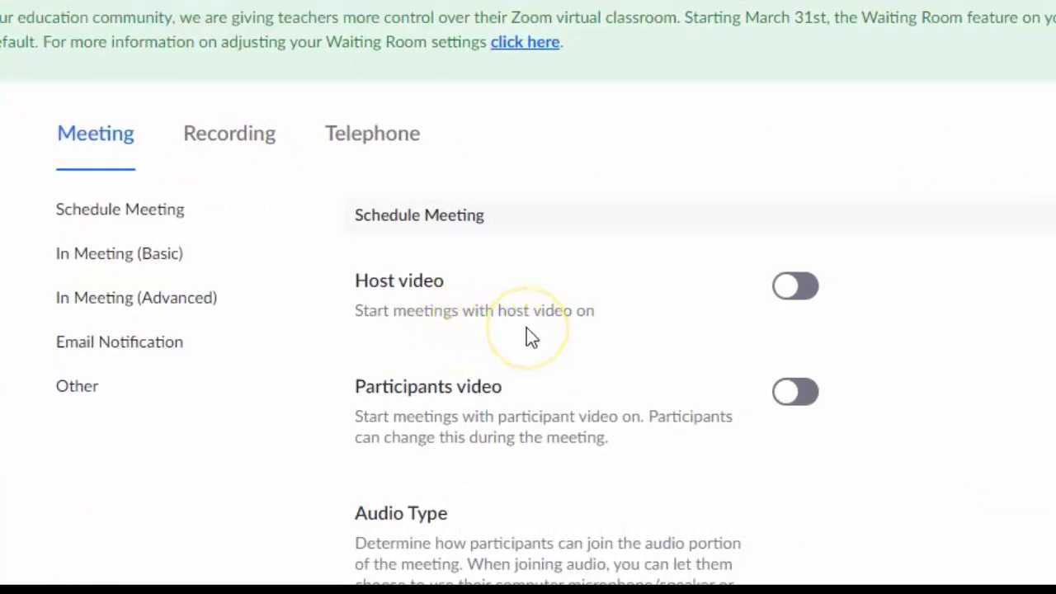
# Switch on the Host video and Participants video toggles on the Meeting tab.
pyautogui.click(794, 296)
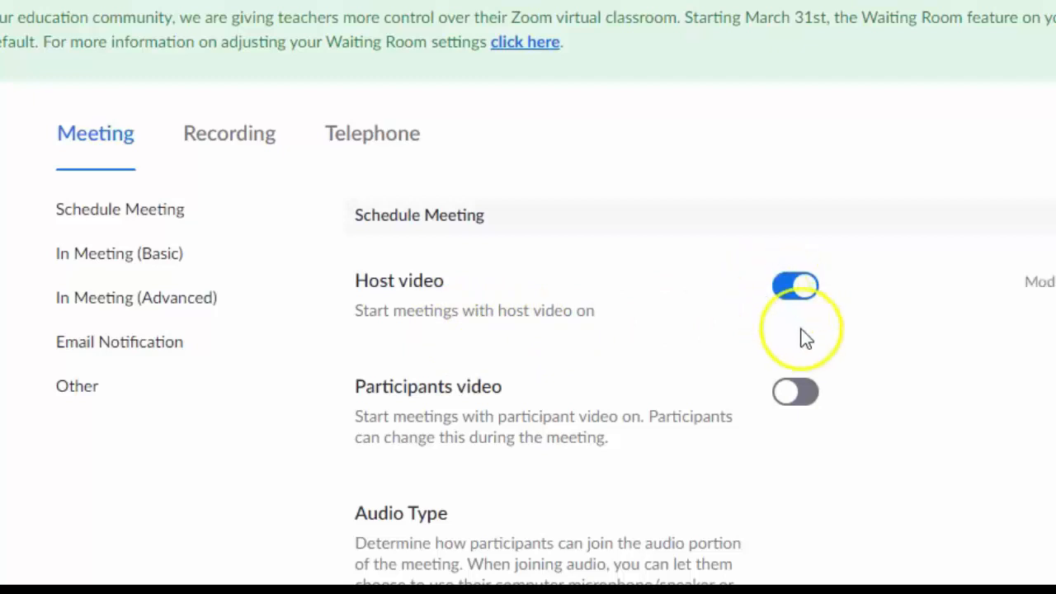
pyautogui.click(792, 396)
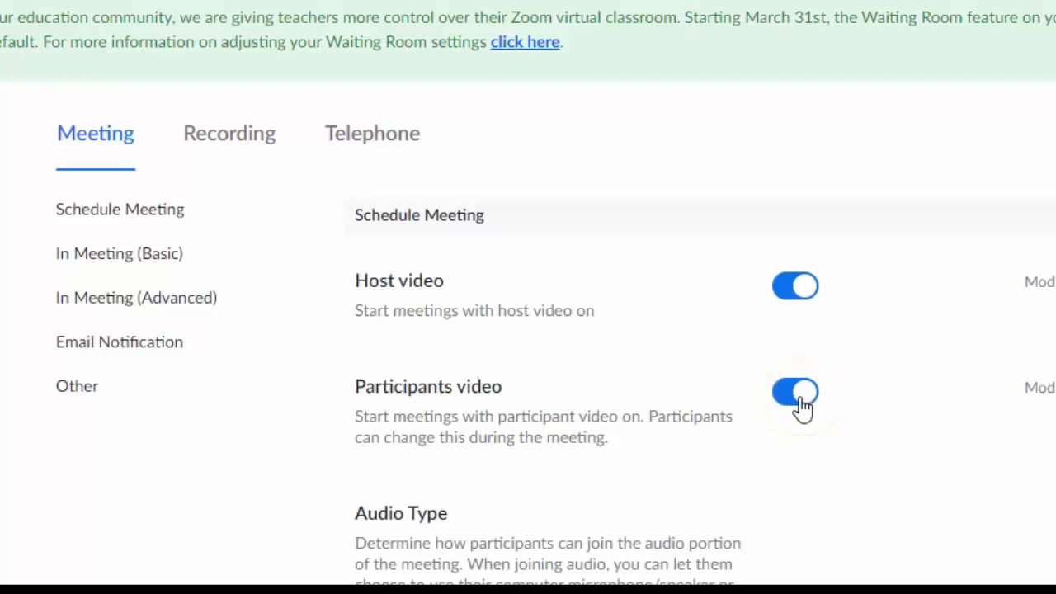
pyautogui.scroll(-2, 922, 429)
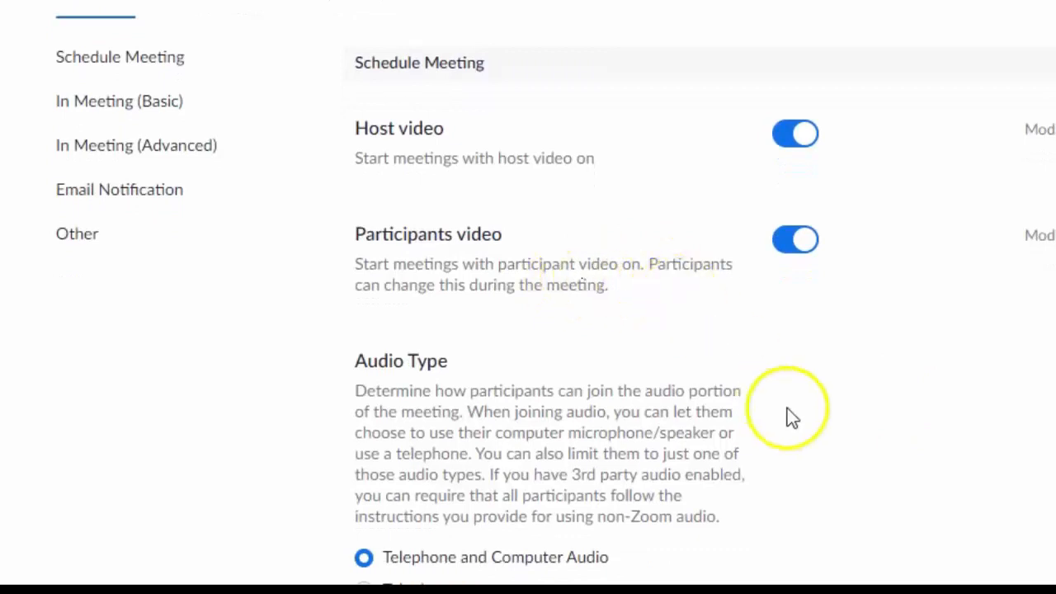
pyautogui.scroll(-3, 792, 417)
pyautogui.scroll(-5, 797, 424)
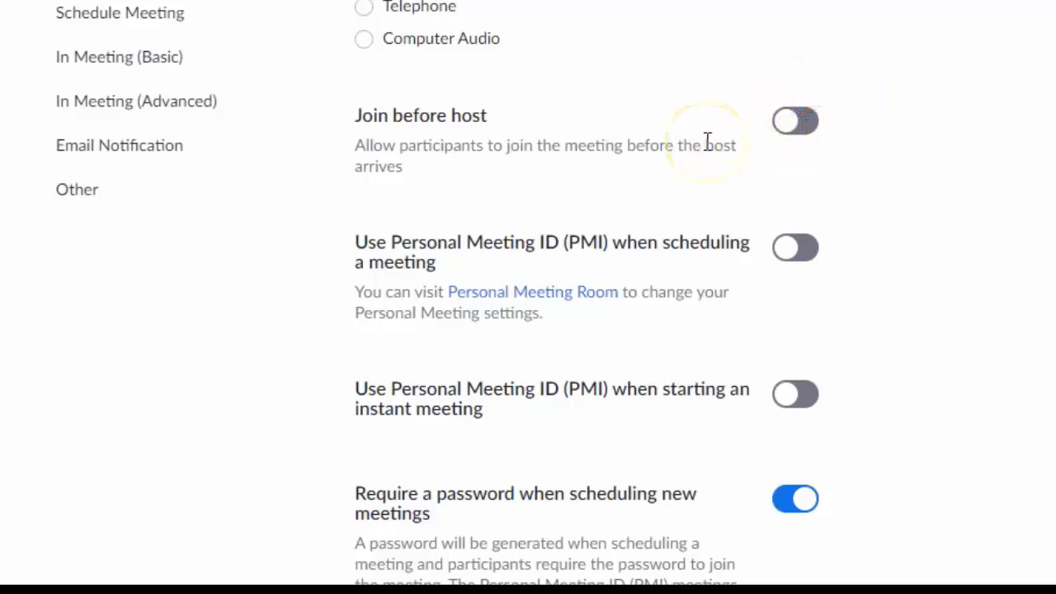
pyautogui.scroll(-5, 707, 142)
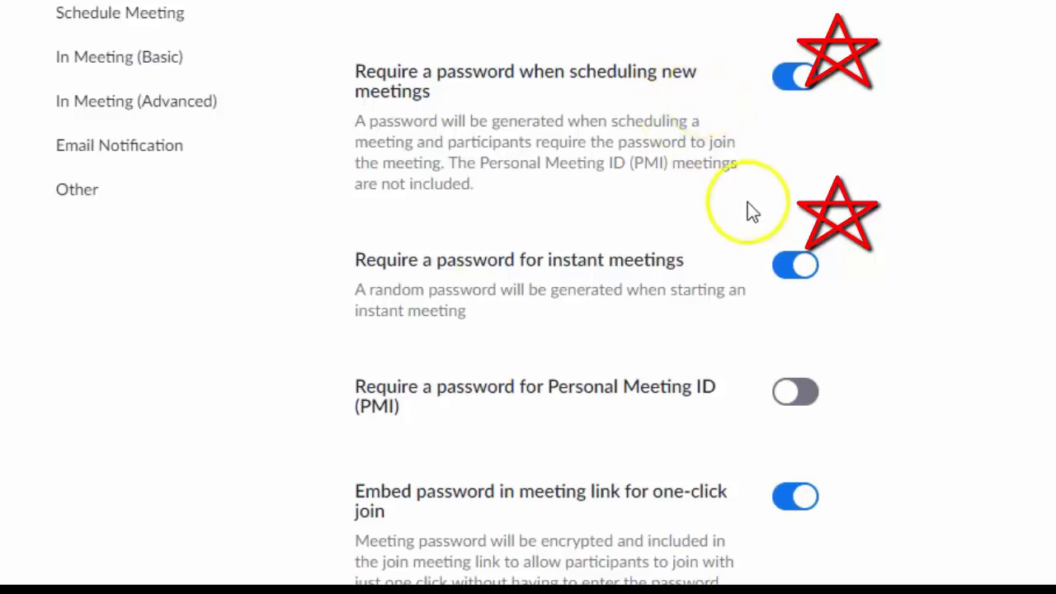
pyautogui.scroll(-1, 636, 285)
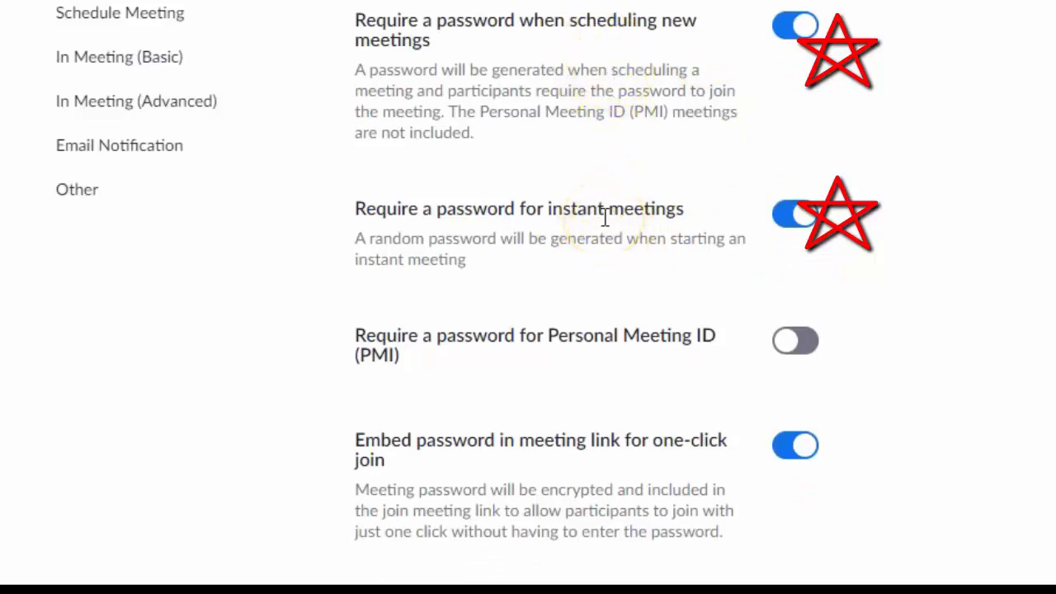
pyautogui.scroll(-2, 602, 237)
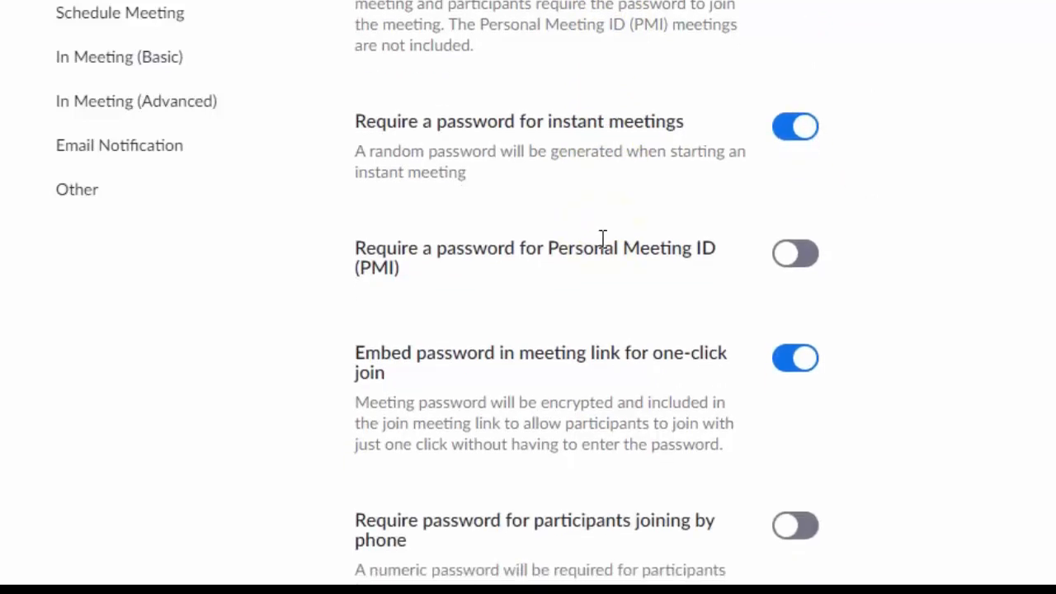
pyautogui.scroll(-2, 885, 274)
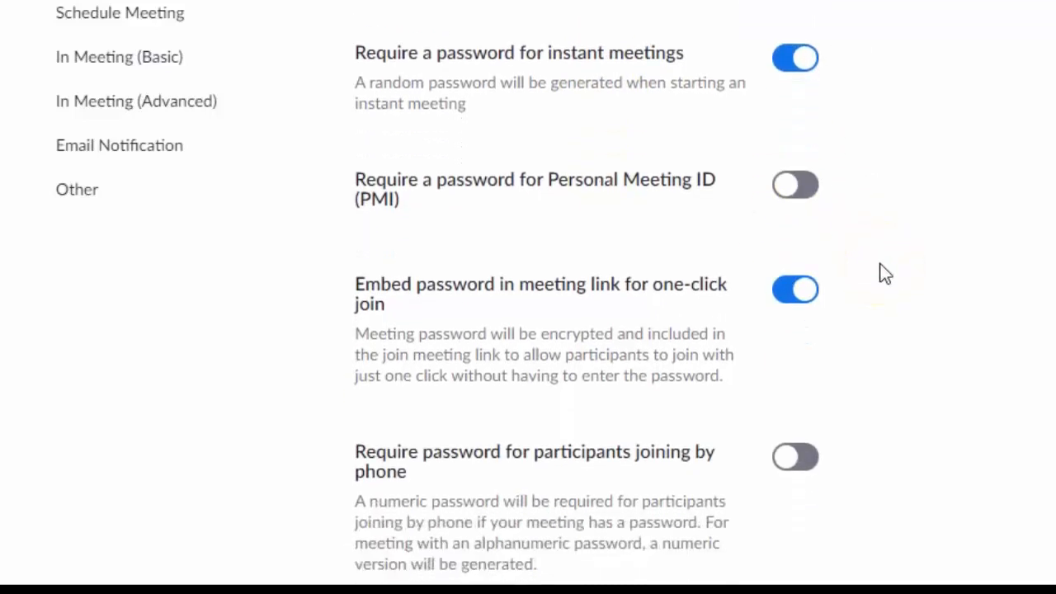
pyautogui.scroll(-3, 885, 274)
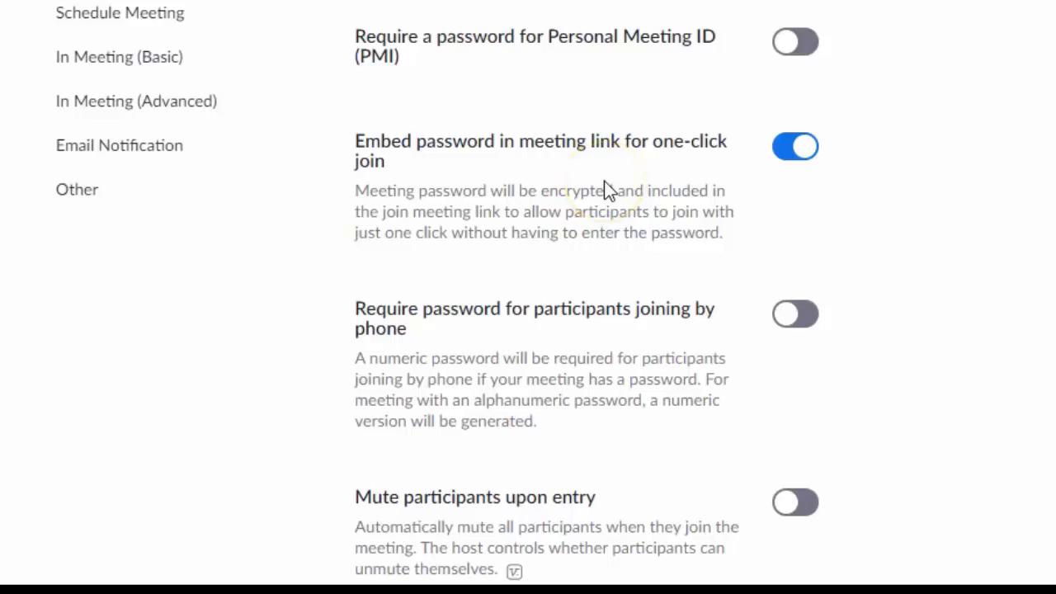
# Turn off 'Embed password in meeting link'.
pyautogui.click(784, 152)
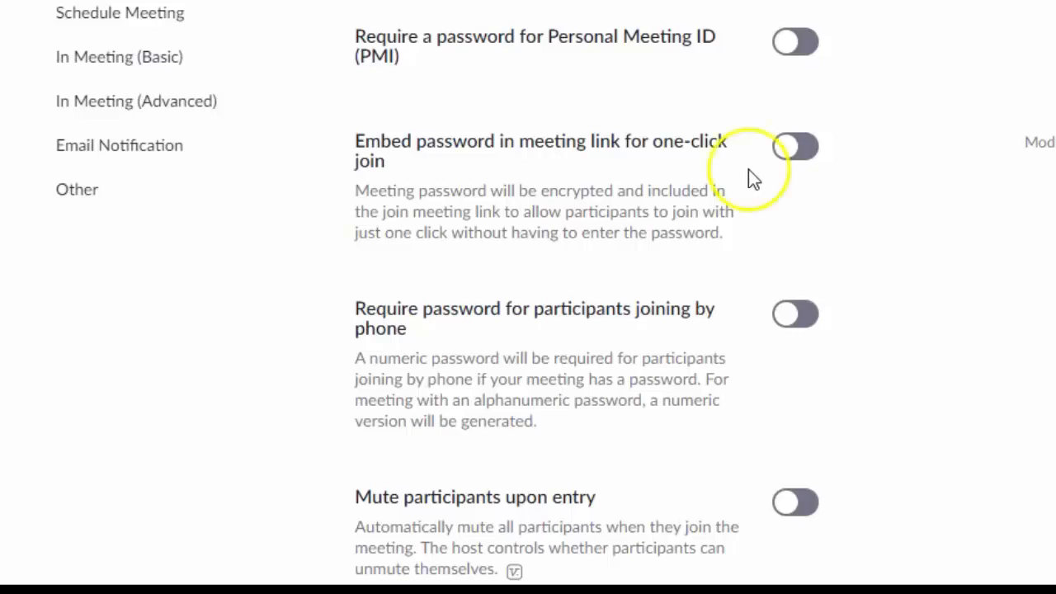
pyautogui.scroll(-2, 773, 182)
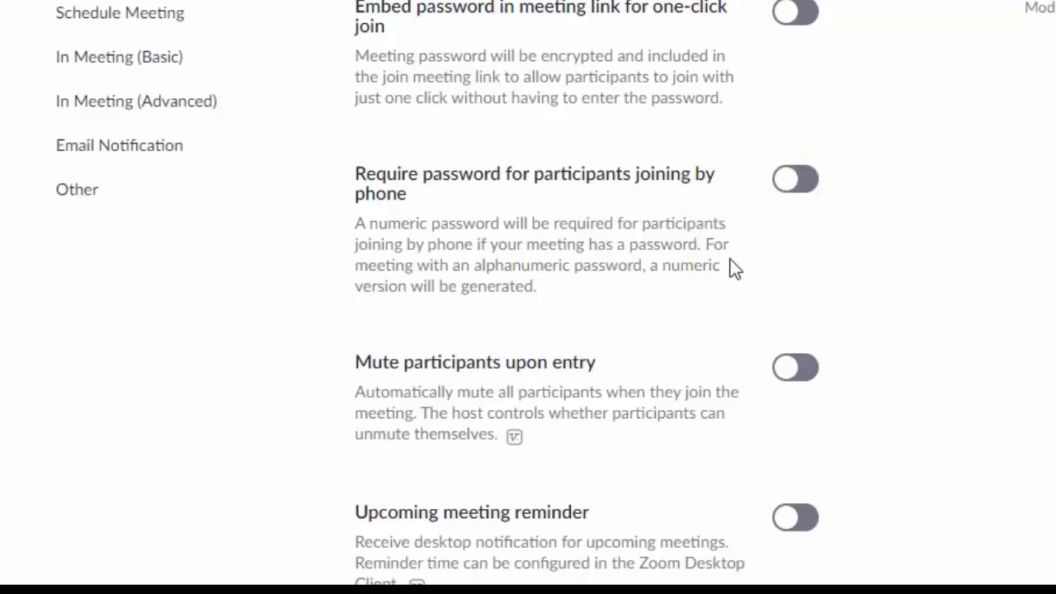
pyautogui.scroll(-3, 735, 268)
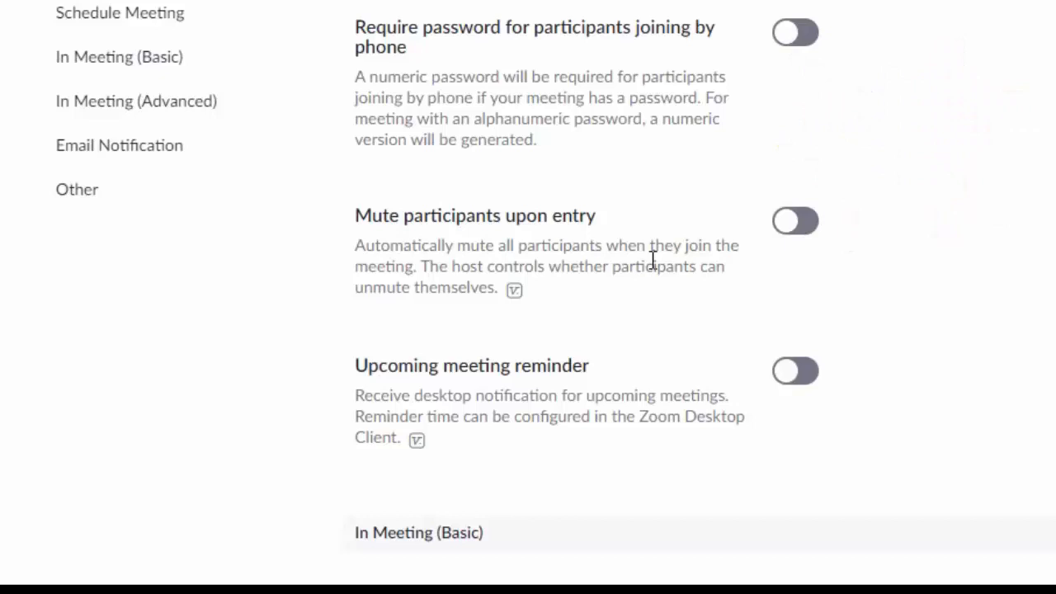
# Switch on 'Mute participants upon entry'.
pyautogui.click(787, 229)
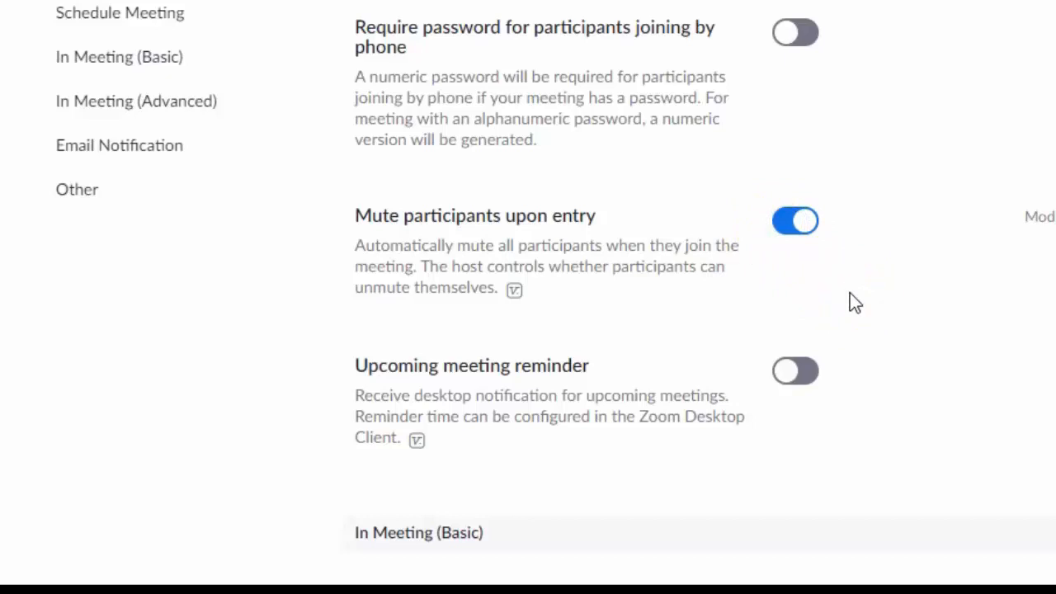
pyautogui.scroll(-5, 850, 297)
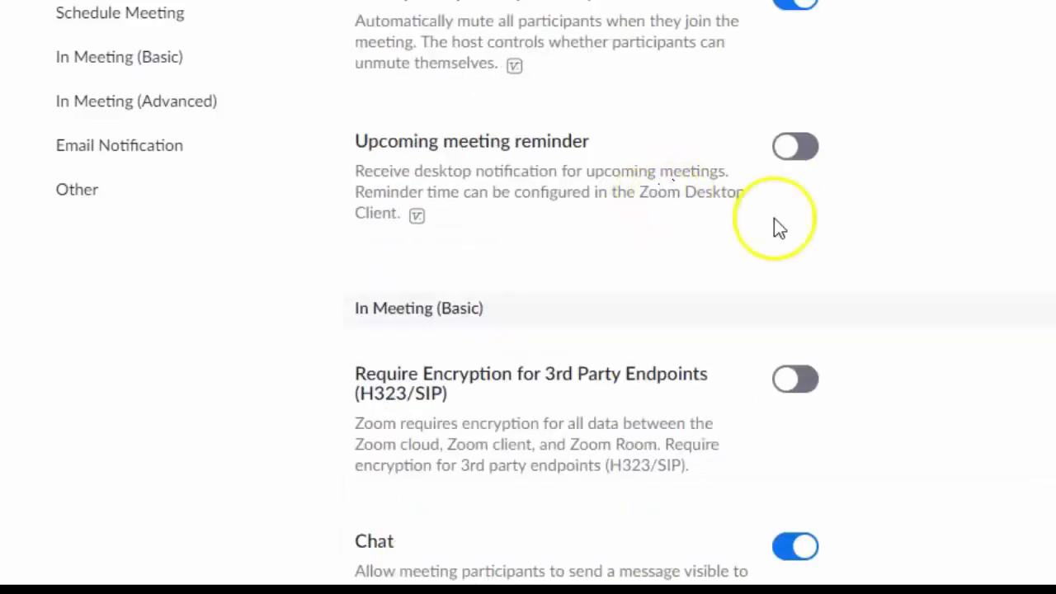
pyautogui.scroll(-3, 844, 255)
pyautogui.scroll(-5, 842, 248)
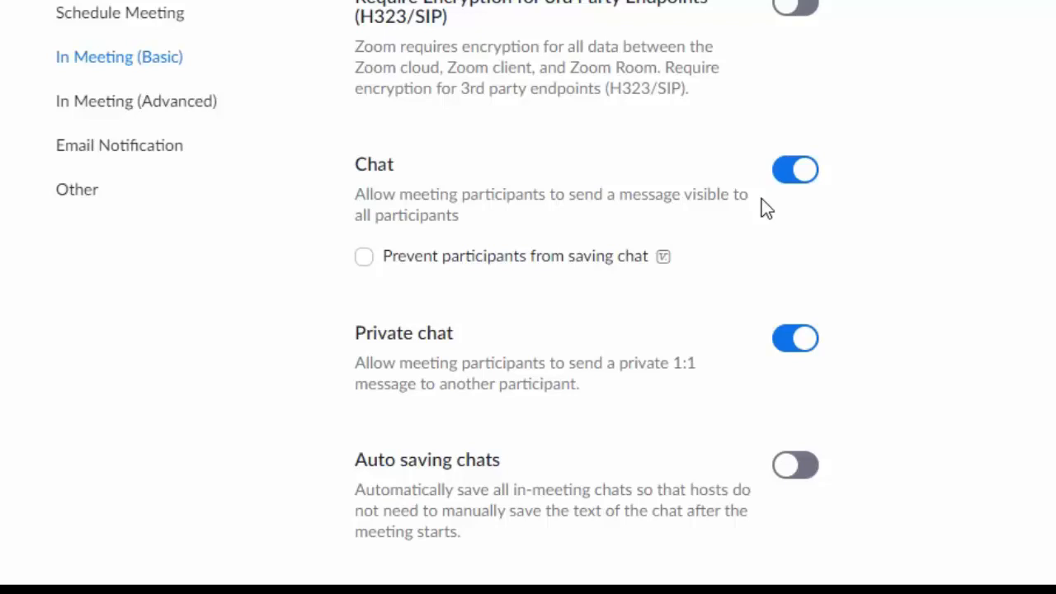
# Keep Chat on, tick 'Prevent participants from saving chat' and save it.
pyautogui.click(737, 198)
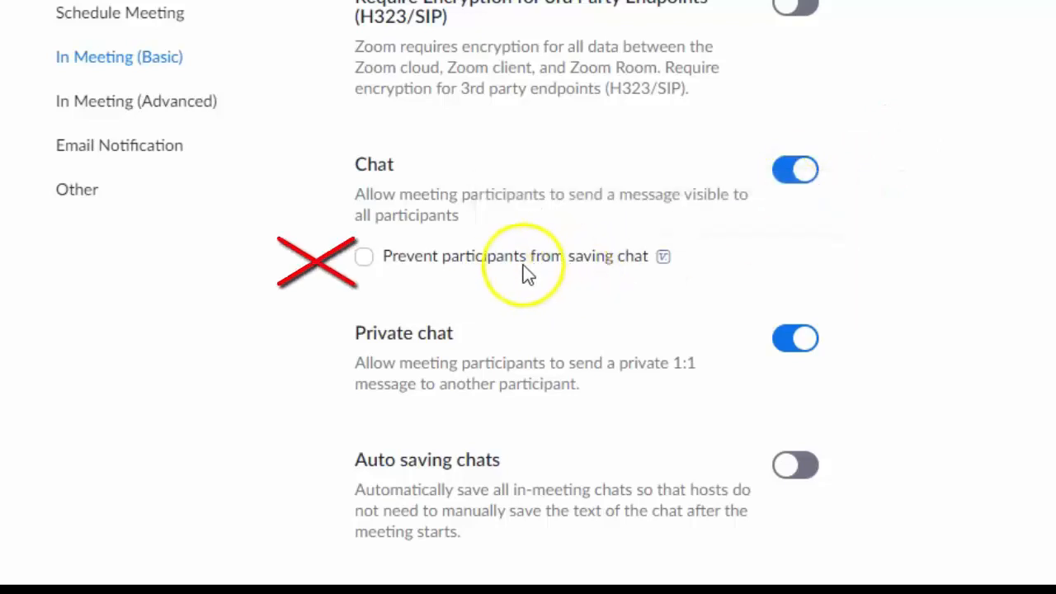
pyautogui.click(369, 263)
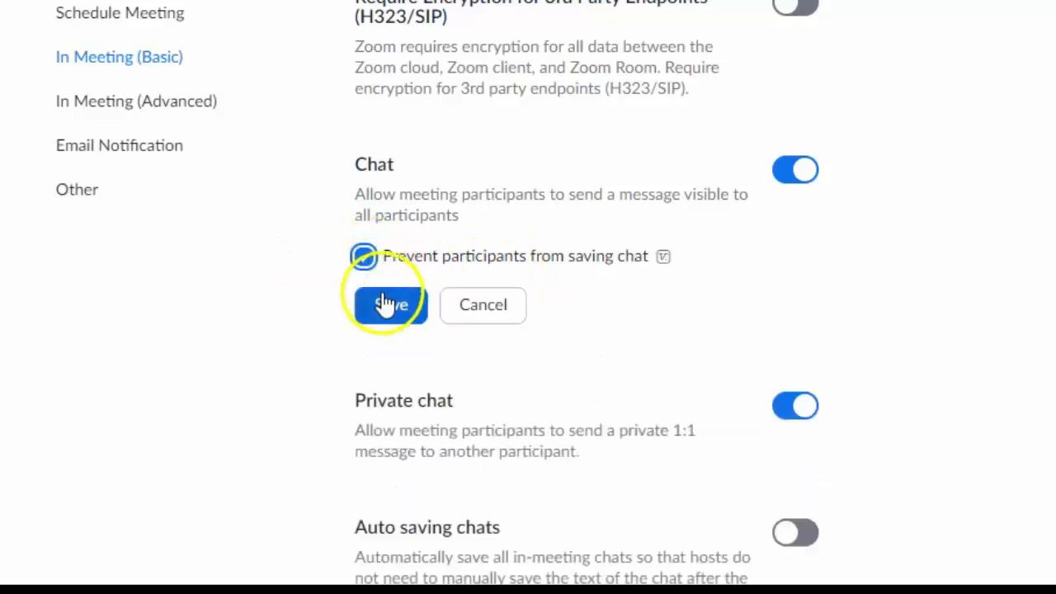
pyautogui.click(386, 304)
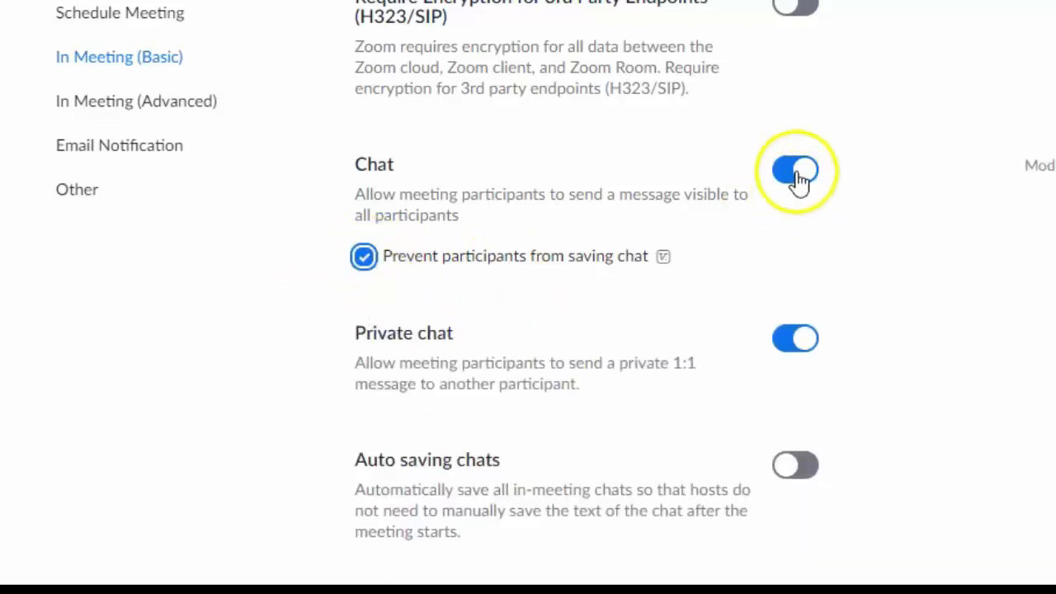
pyautogui.scroll(-1, 845, 219)
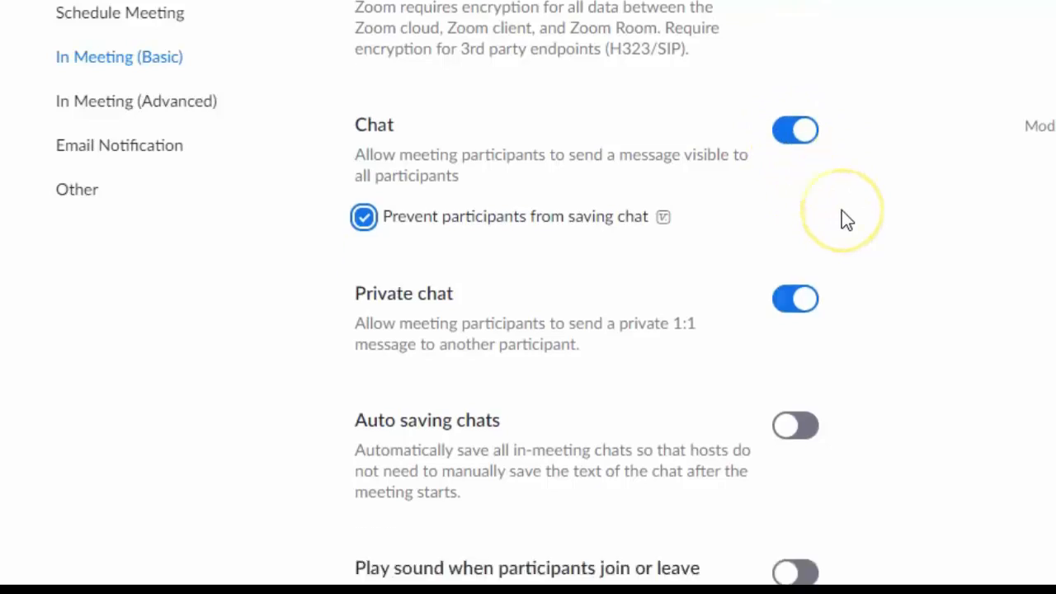
pyautogui.scroll(-3, 847, 219)
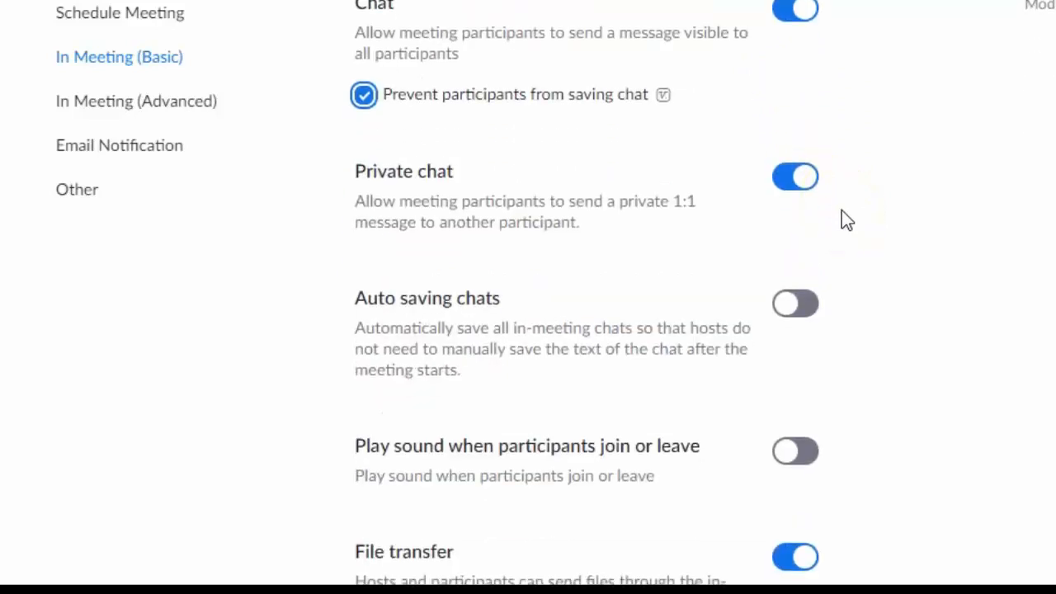
pyautogui.scroll(-1, 845, 220)
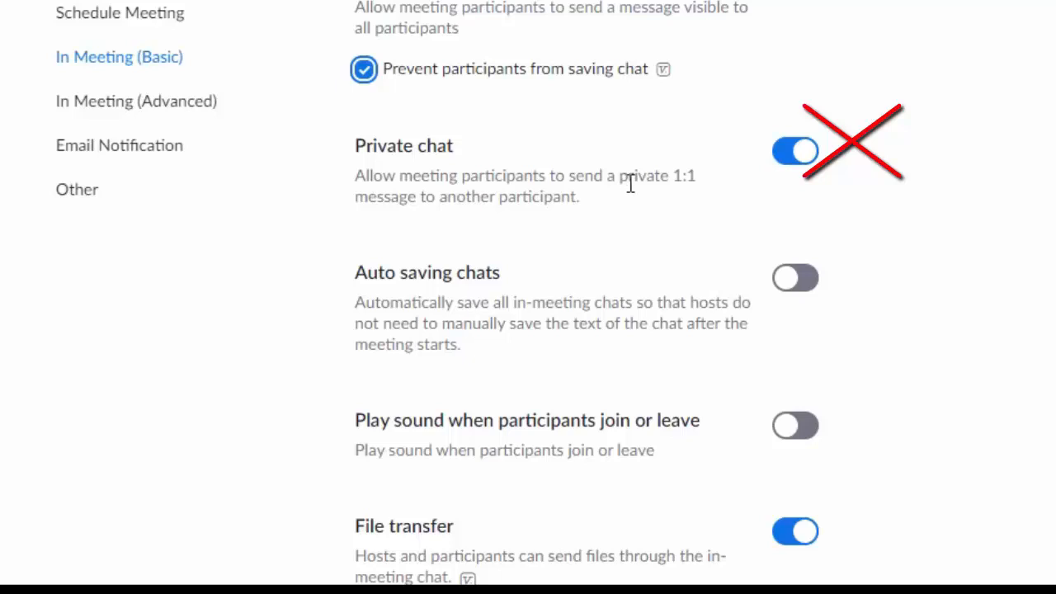
# Switch off Private chat between participants.
pyautogui.click(785, 155)
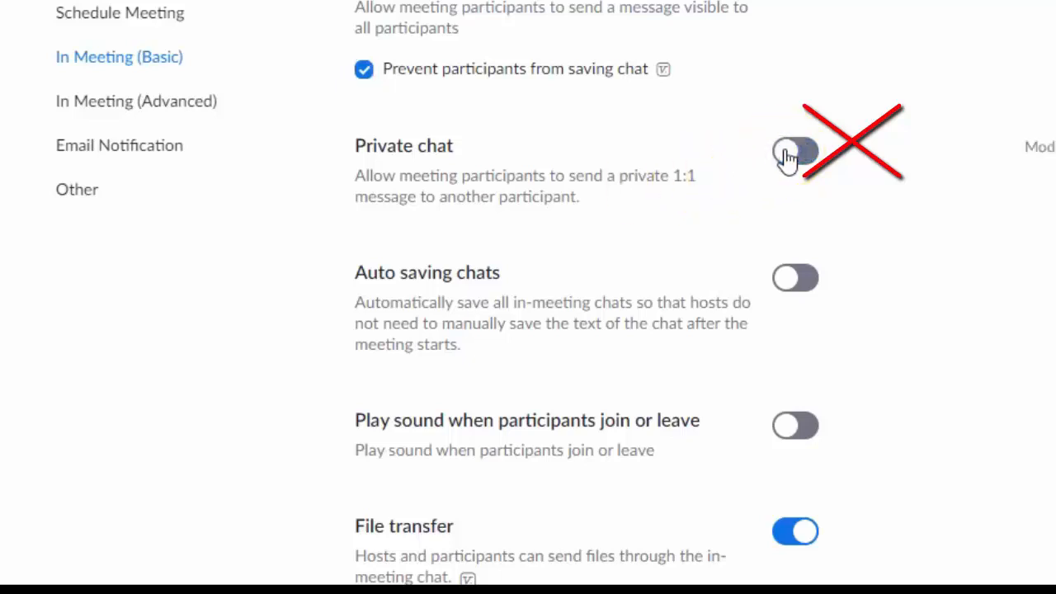
pyautogui.click(865, 184)
pyautogui.scroll(-3, 864, 177)
pyautogui.click(780, 154)
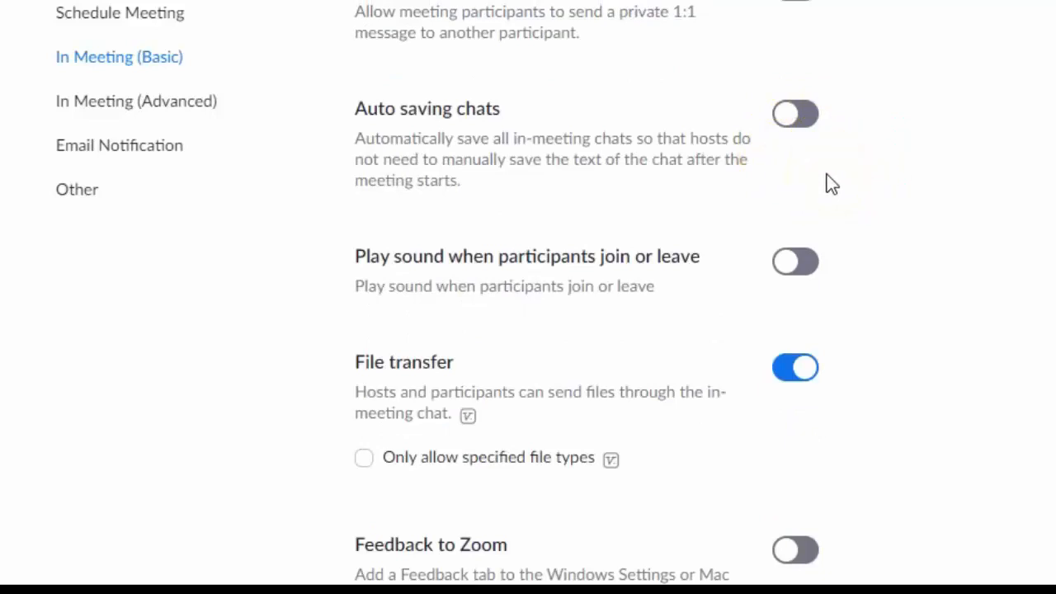
pyautogui.scroll(-1, 828, 177)
pyautogui.scroll(-2, 827, 174)
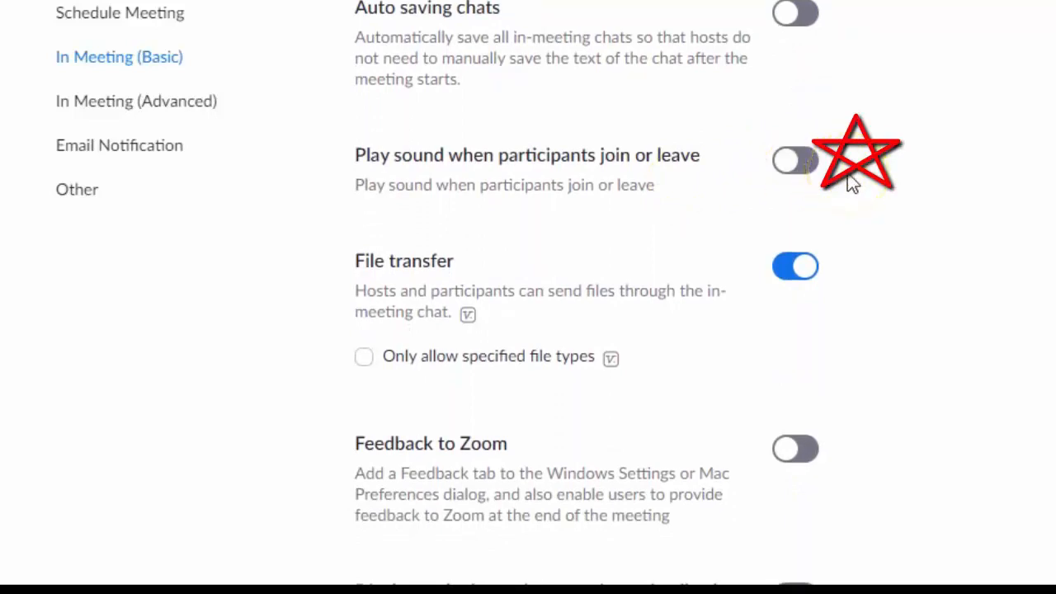
# Turn on join/leave sounds set to 'Heard by host only' and save.
pyautogui.click(791, 165)
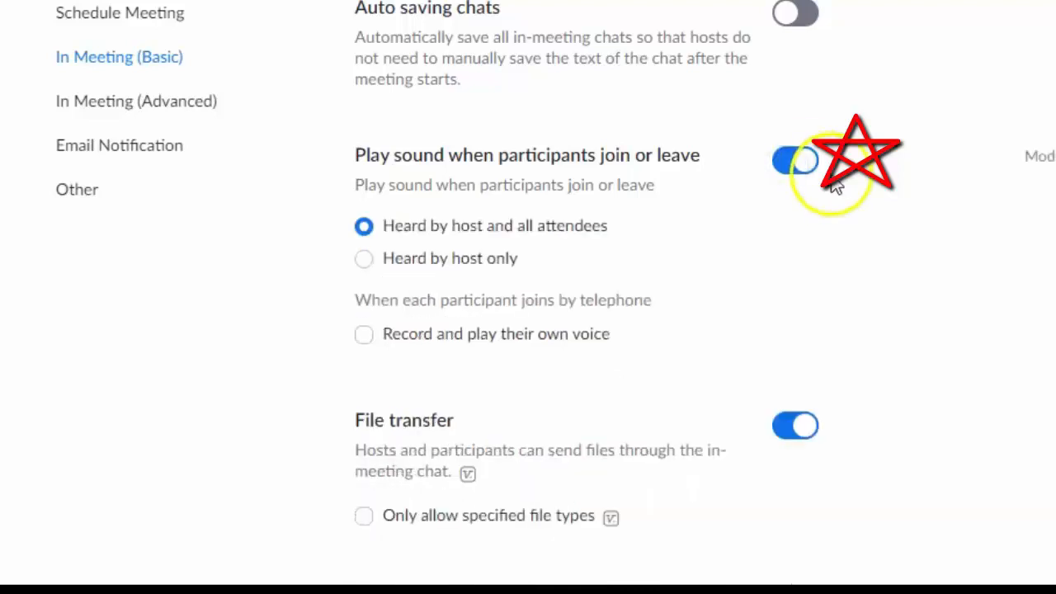
pyautogui.click(365, 262)
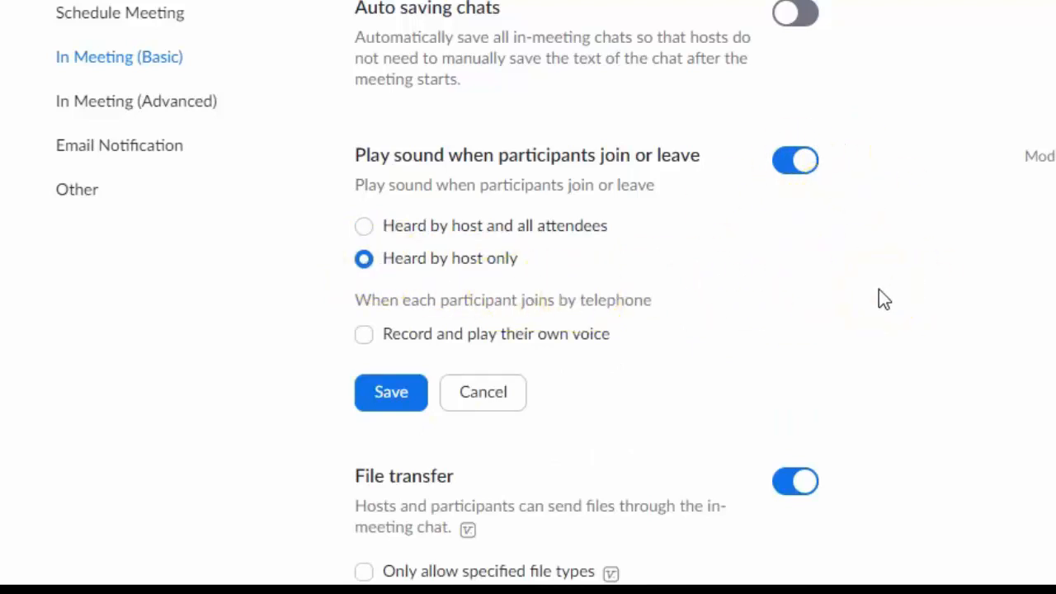
pyautogui.scroll(-3, 878, 290)
pyautogui.click(391, 146)
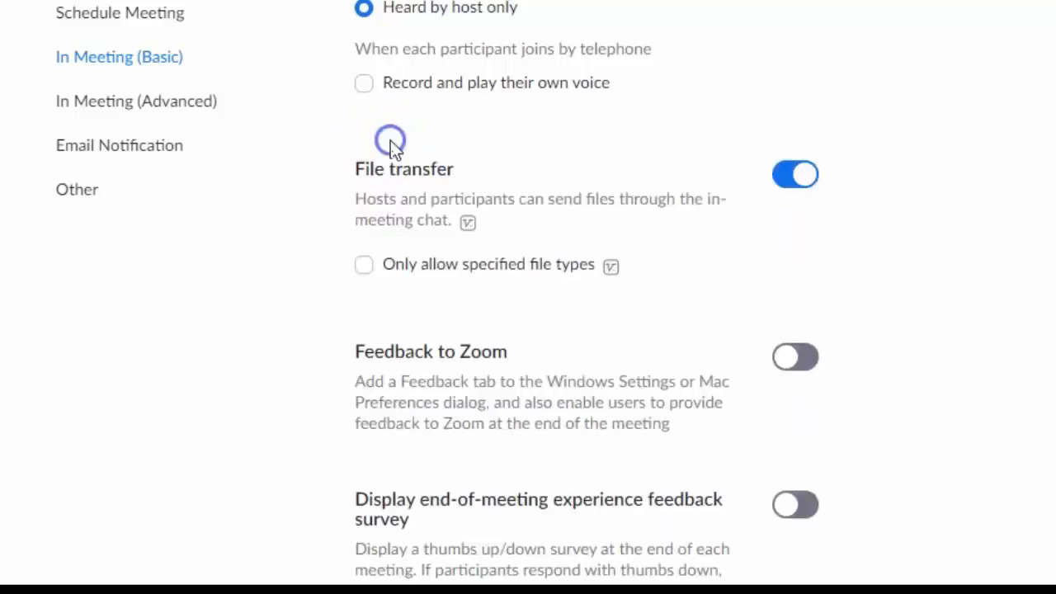
pyautogui.scroll(-3, 907, 216)
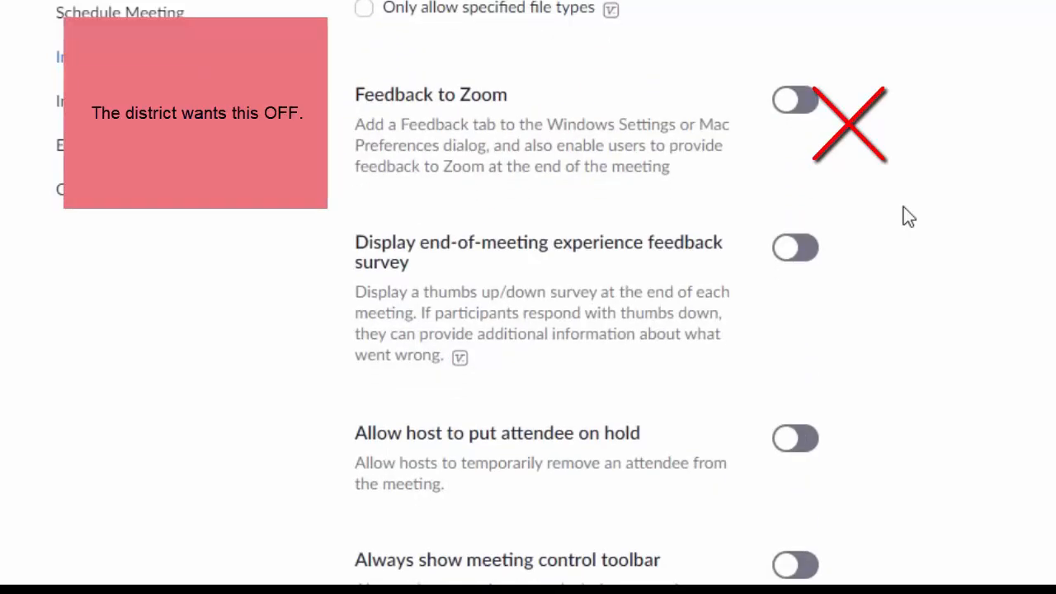
pyautogui.scroll(2, 904, 208)
pyautogui.scroll(-3, 905, 208)
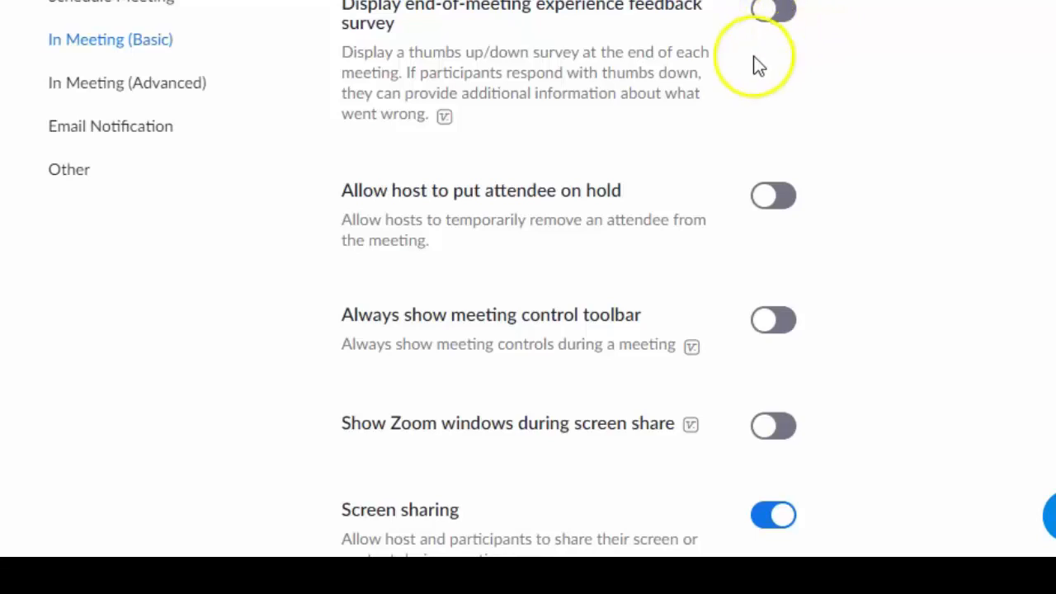
pyautogui.scroll(-1, 880, 157)
pyautogui.scroll(-1, 883, 161)
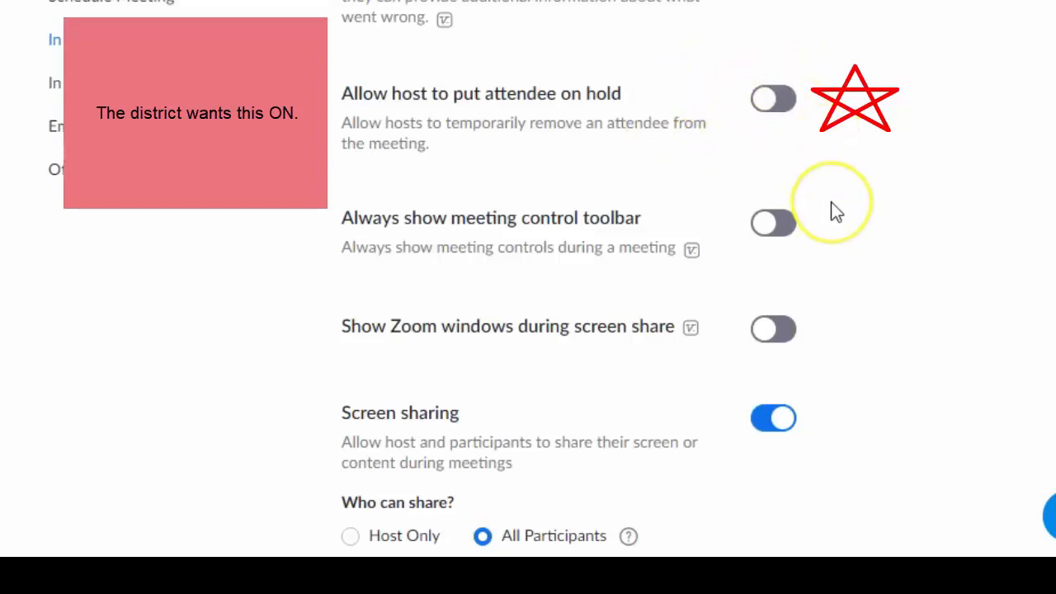
pyautogui.scroll(-1, 831, 201)
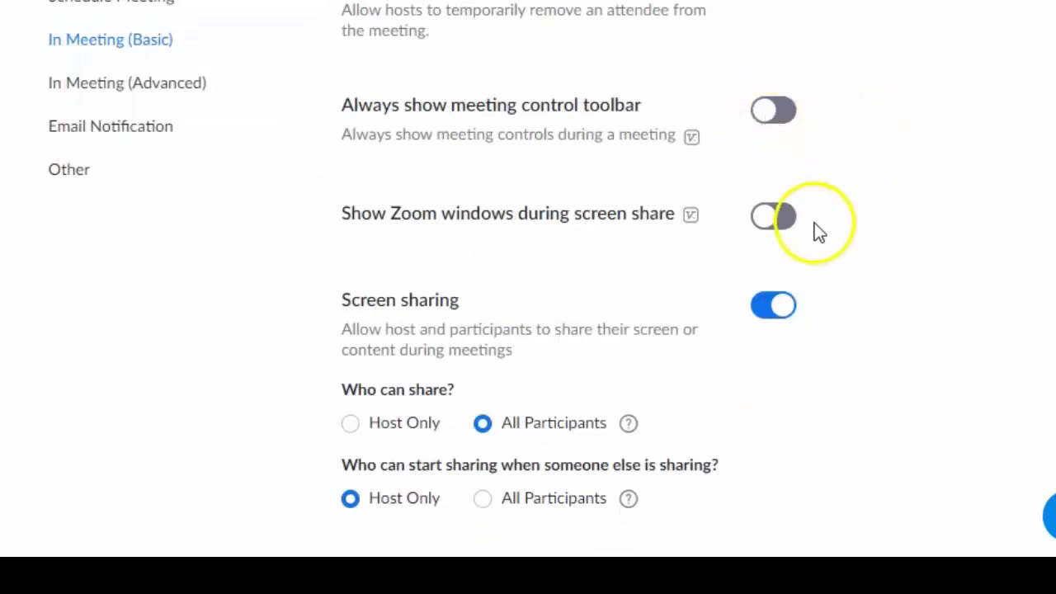
pyautogui.scroll(-1, 817, 229)
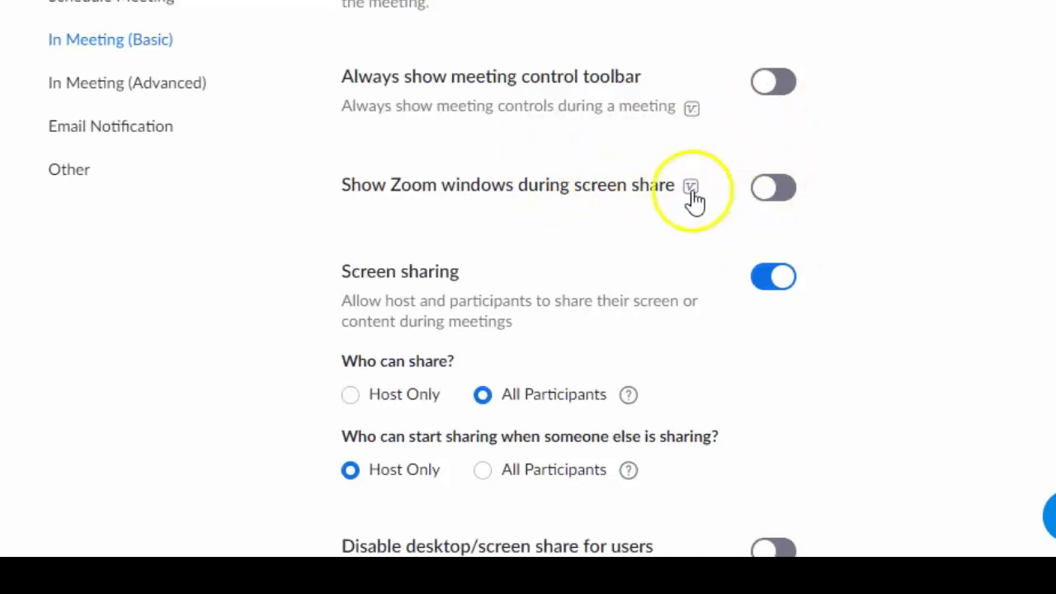
pyautogui.moveTo(690, 191)
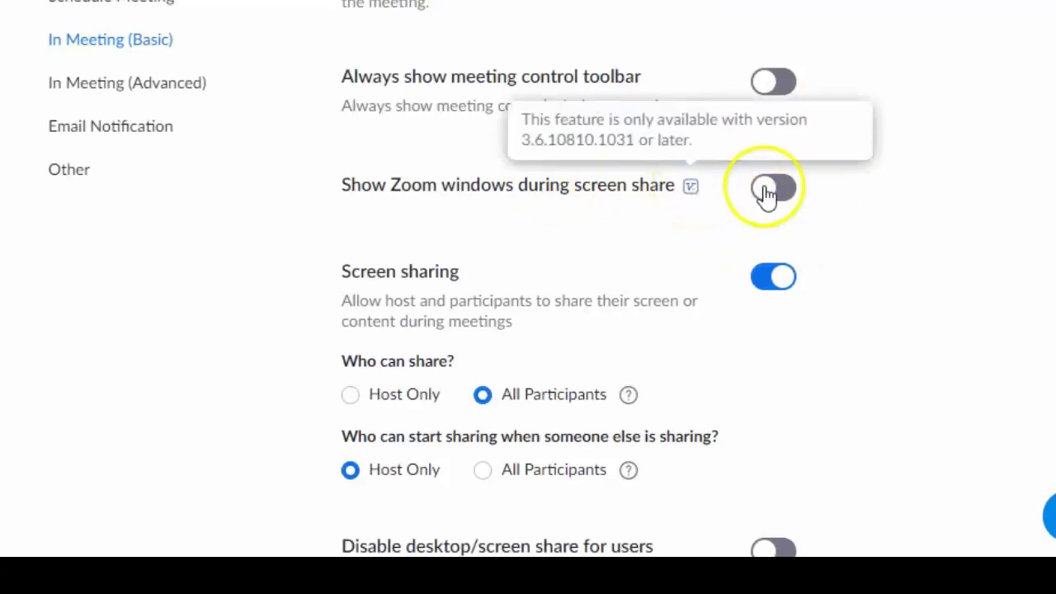
pyautogui.scroll(-2, 792, 194)
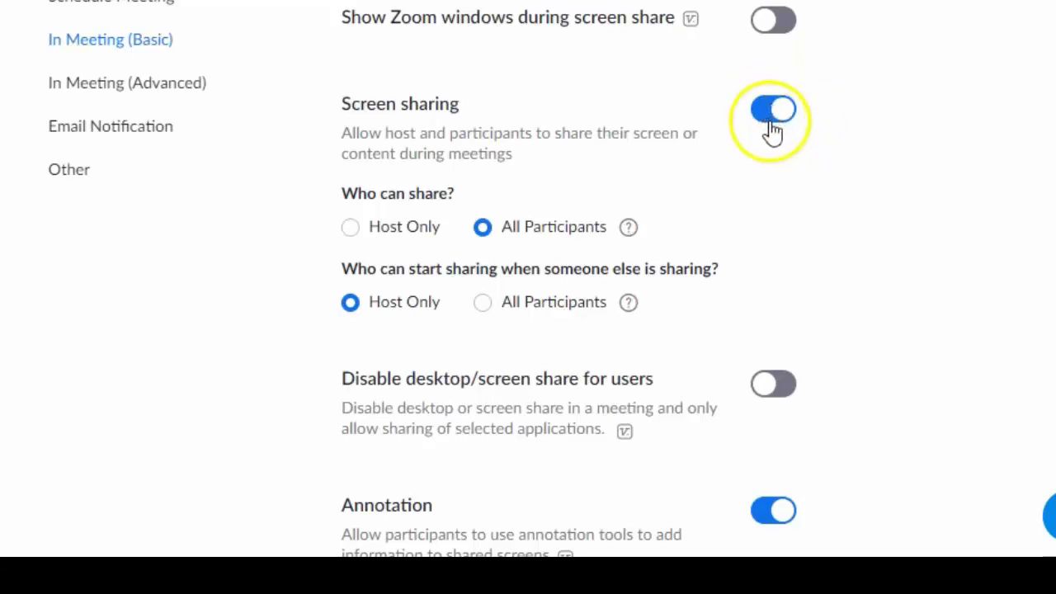
# Set Screen sharing 'Who can share?' to Host Only and save.
pyautogui.scroll(-1, 837, 231)
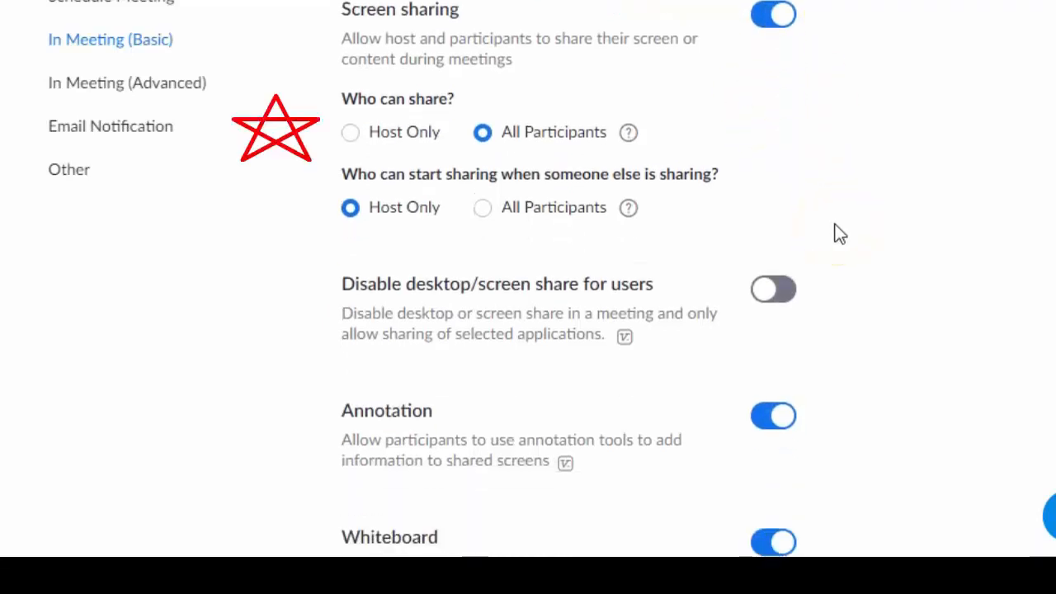
pyautogui.click(351, 135)
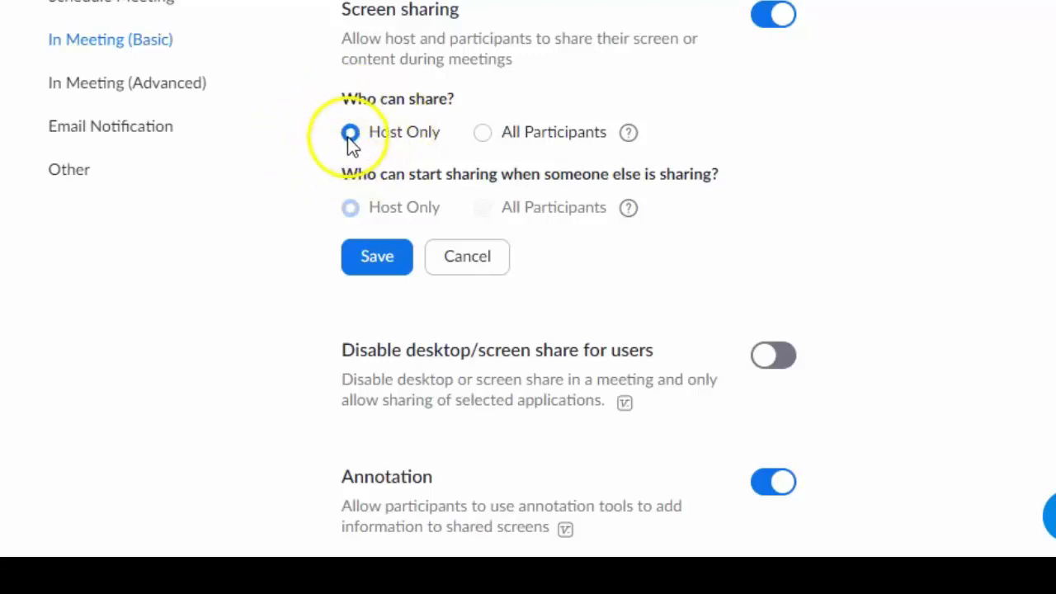
pyautogui.click(367, 263)
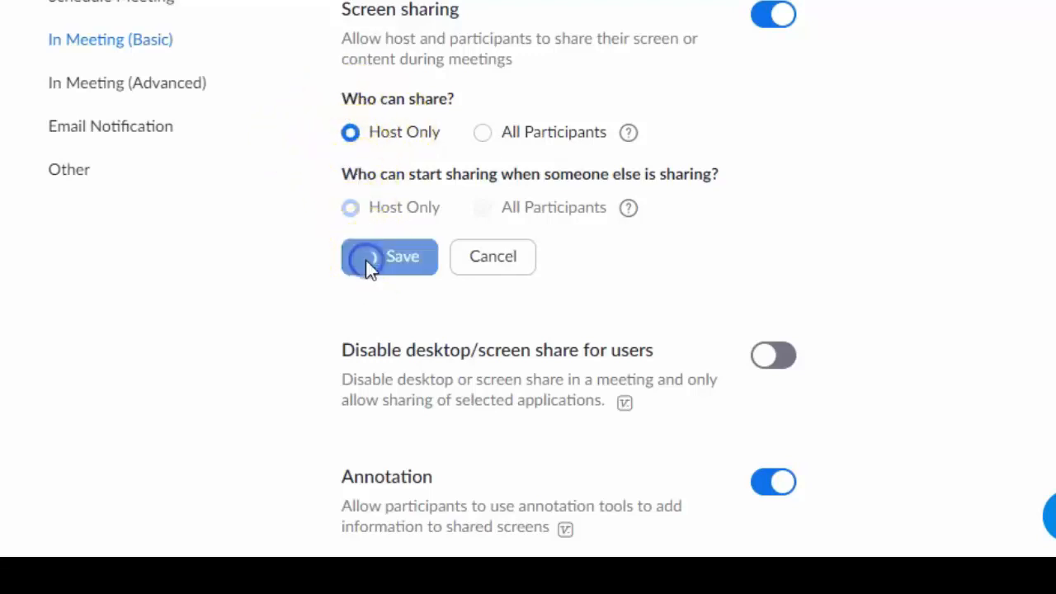
pyautogui.scroll(-4, 609, 116)
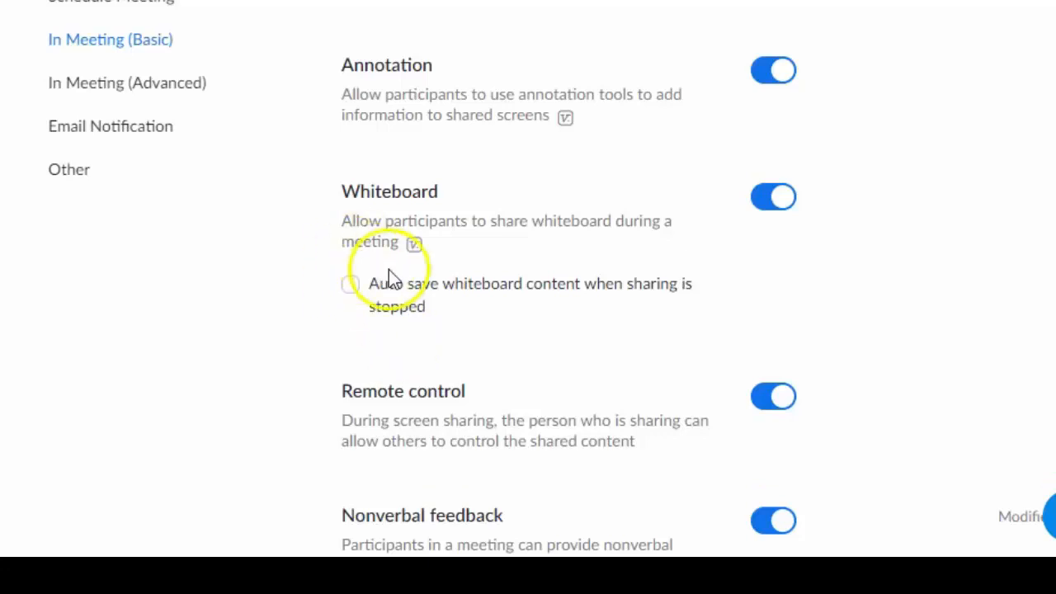
# Tick 'Auto save whiteboard content when sharing is stopped' and save it.
pyautogui.click(351, 289)
pyautogui.click(373, 368)
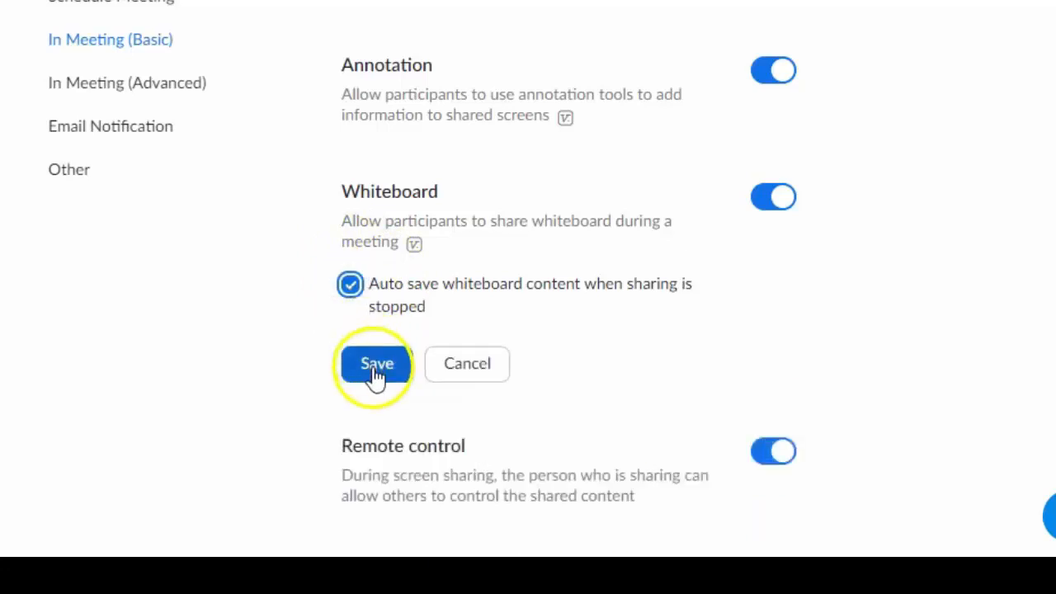
pyautogui.scroll(-3, 643, 229)
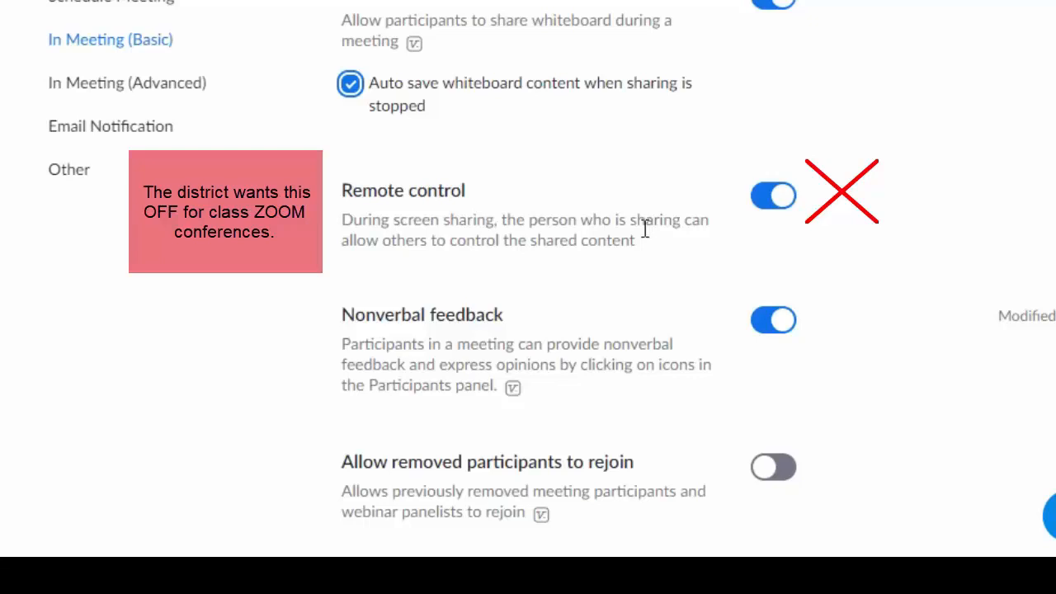
# Switch off the Remote control toggle under In Meeting (Basic).
pyautogui.click(645, 229)
pyautogui.click(782, 203)
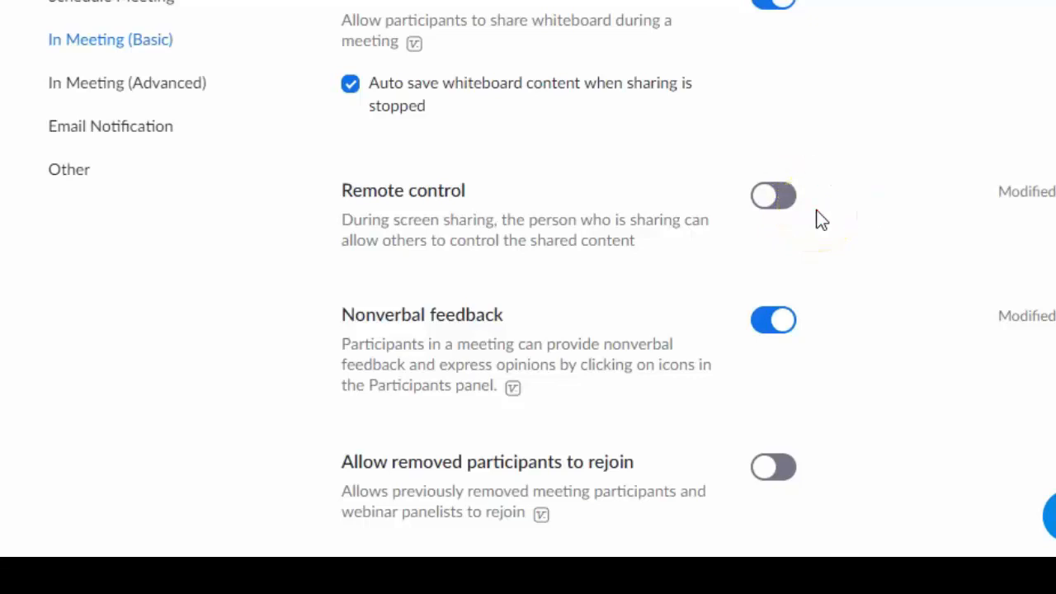
pyautogui.scroll(-2, 821, 219)
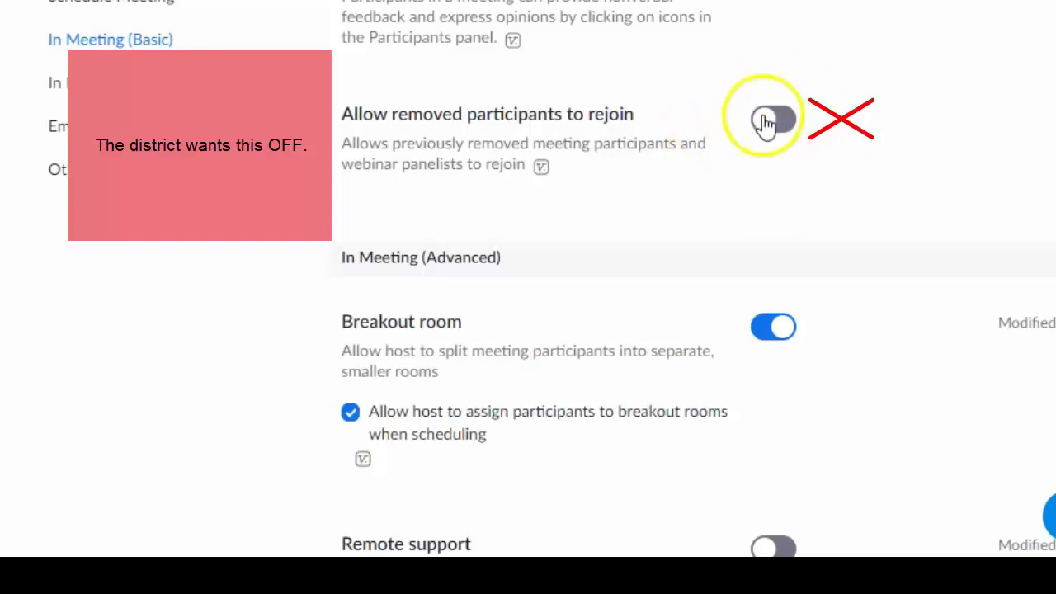
pyautogui.scroll(-3, 832, 149)
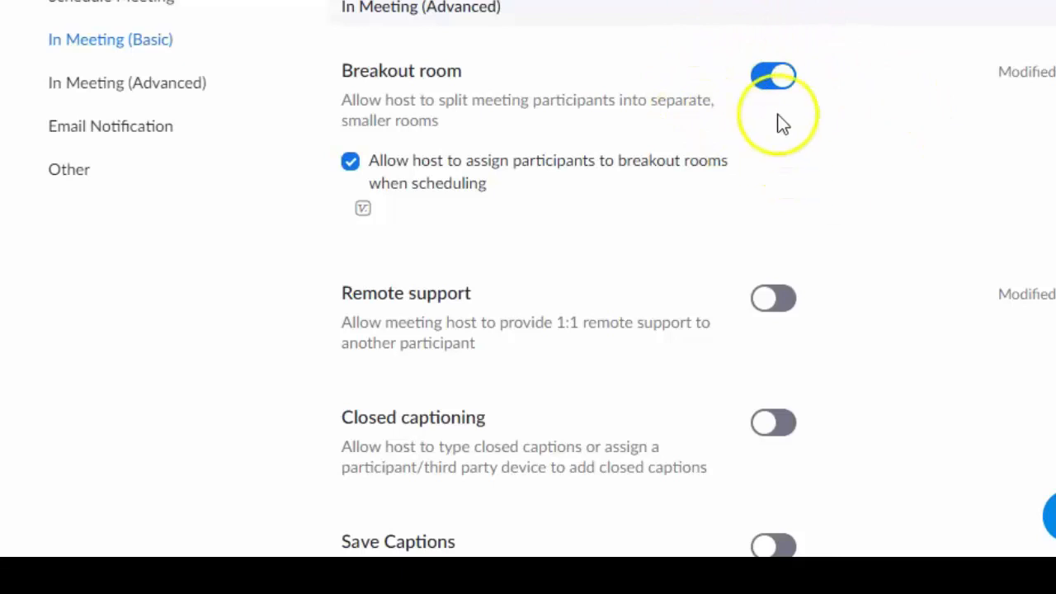
pyautogui.scroll(-4, 850, 170)
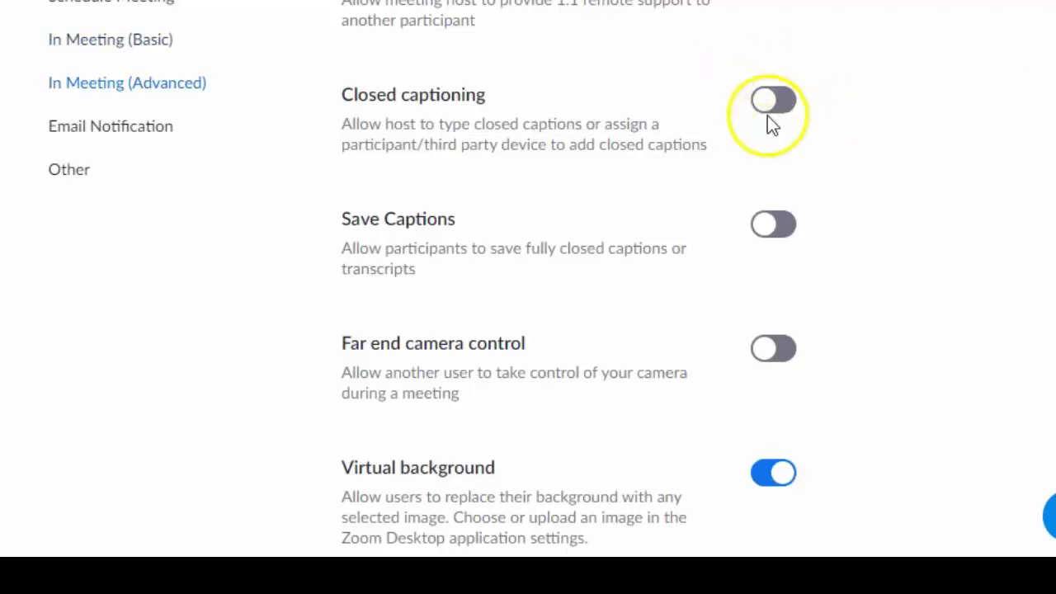
pyautogui.scroll(-1, 845, 221)
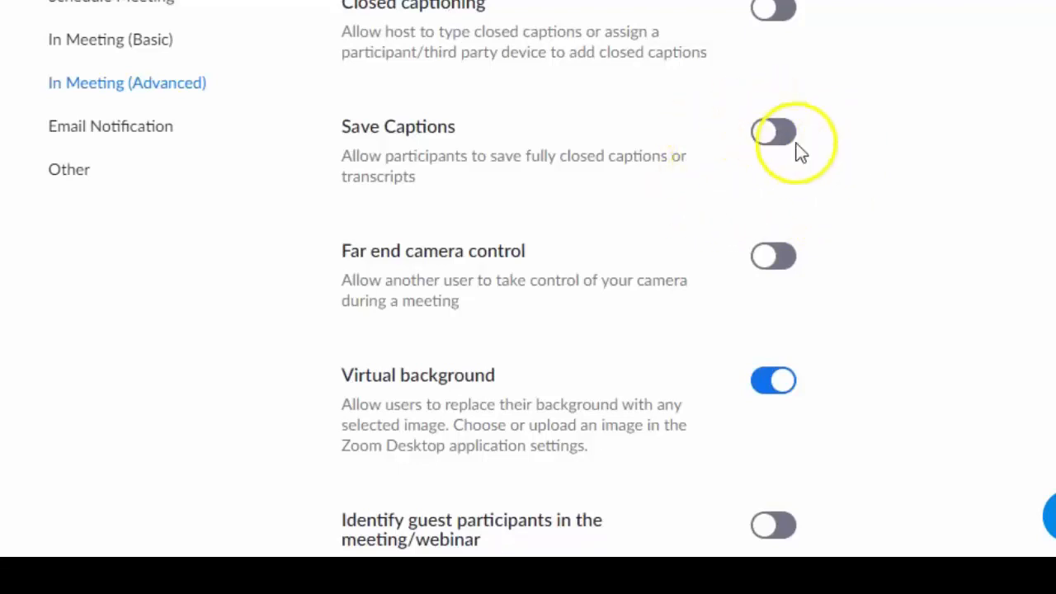
pyautogui.scroll(-3, 856, 185)
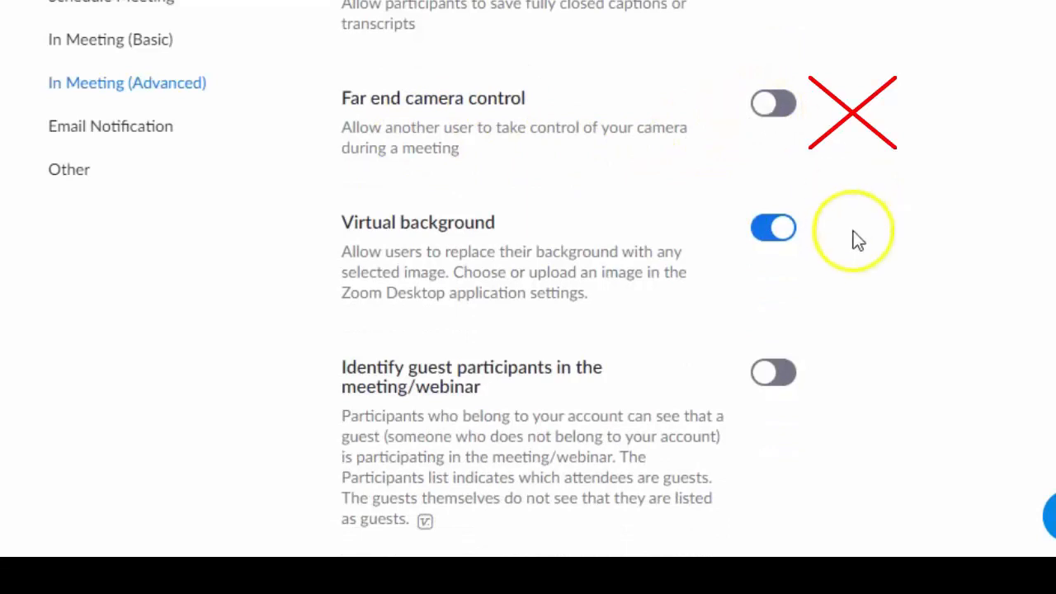
pyautogui.scroll(-1, 855, 239)
pyautogui.scroll(-2, 854, 241)
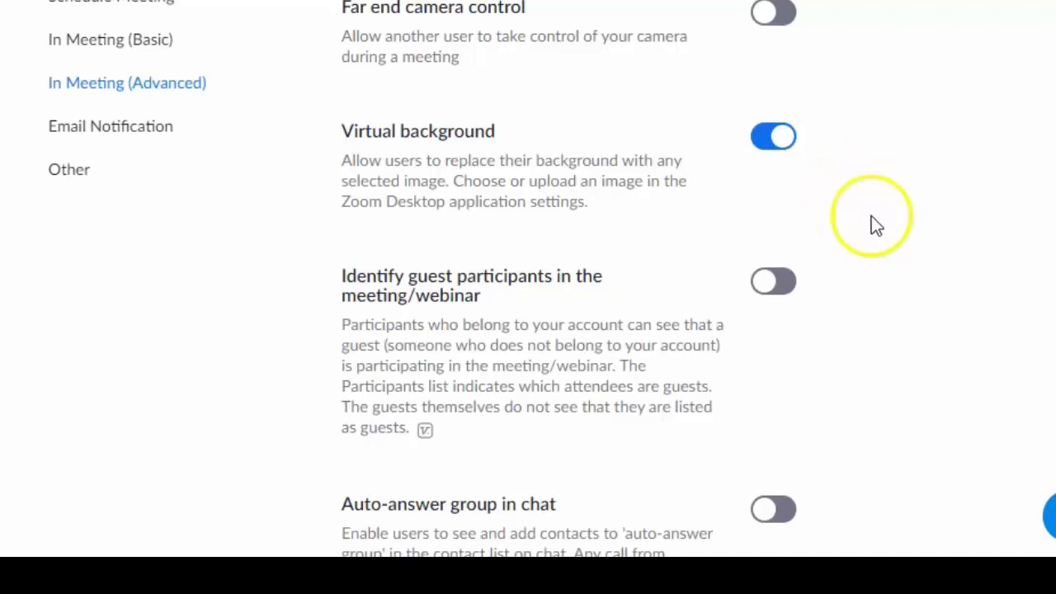
pyautogui.scroll(-3, 857, 260)
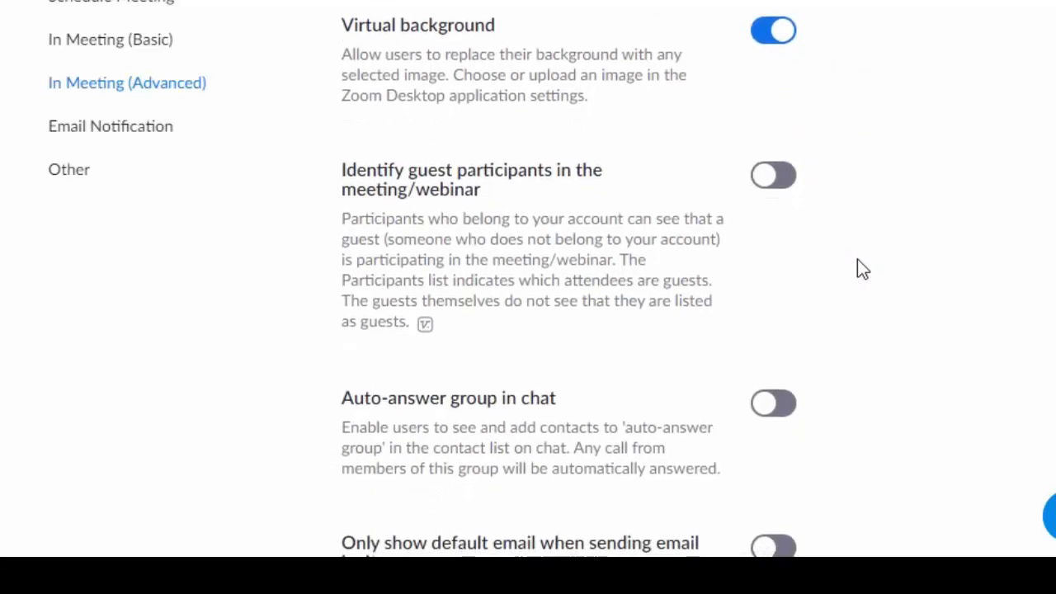
pyautogui.scroll(-2, 857, 260)
pyautogui.scroll(-10, 857, 259)
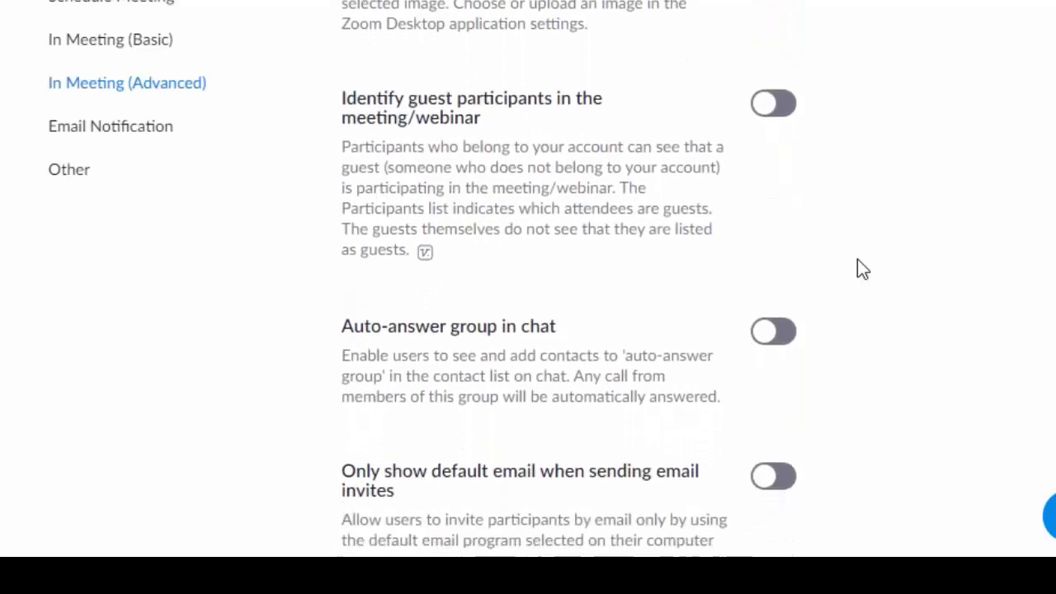
pyautogui.scroll(-2, 858, 261)
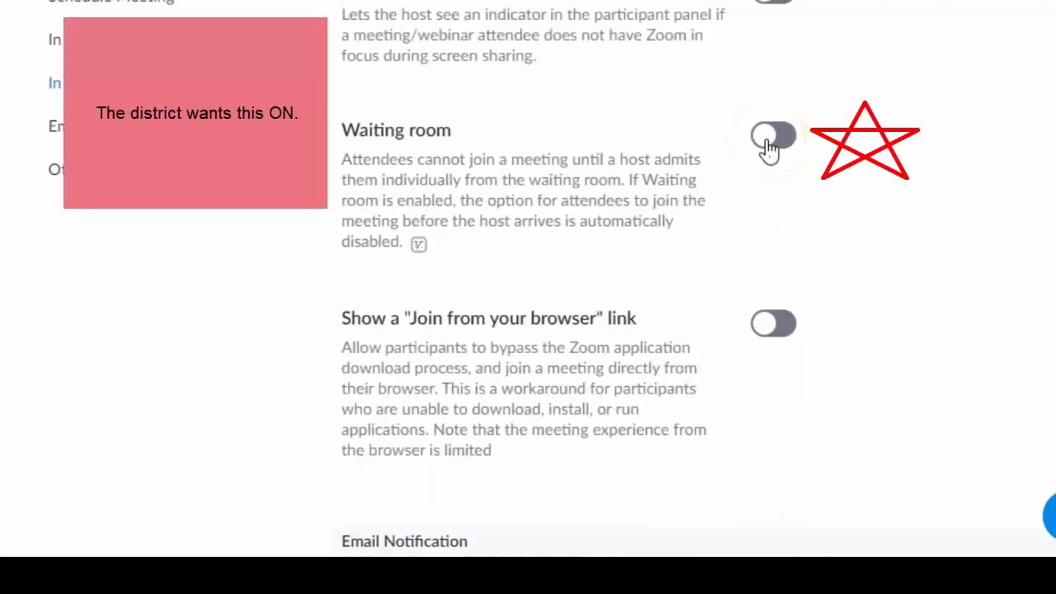
# Switch on the Waiting room toggle in the advanced in-meeting settings.
pyautogui.click(771, 138)
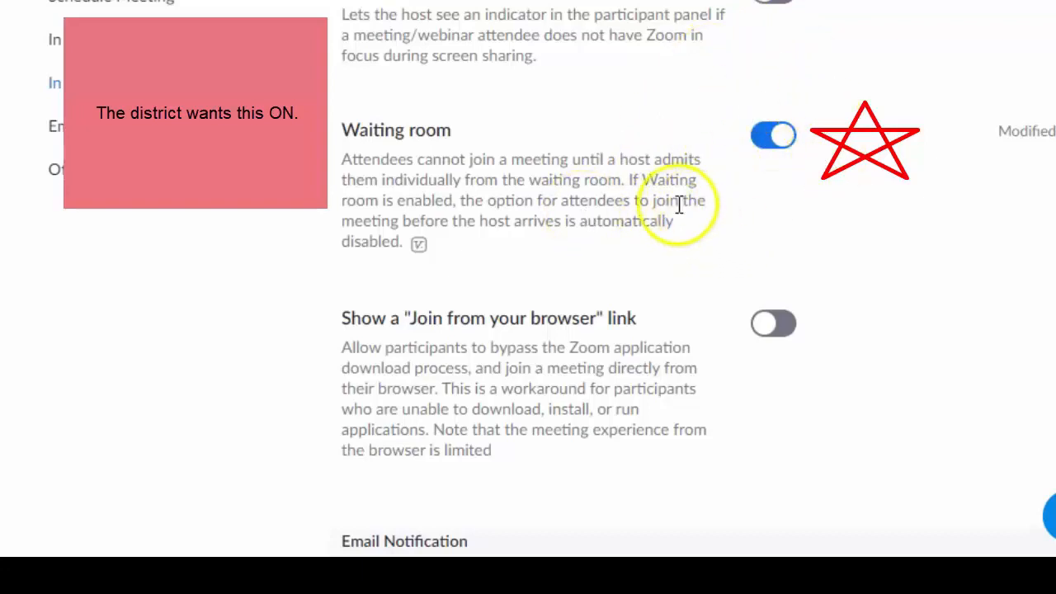
pyautogui.click(656, 163)
pyautogui.scroll(-3, 886, 224)
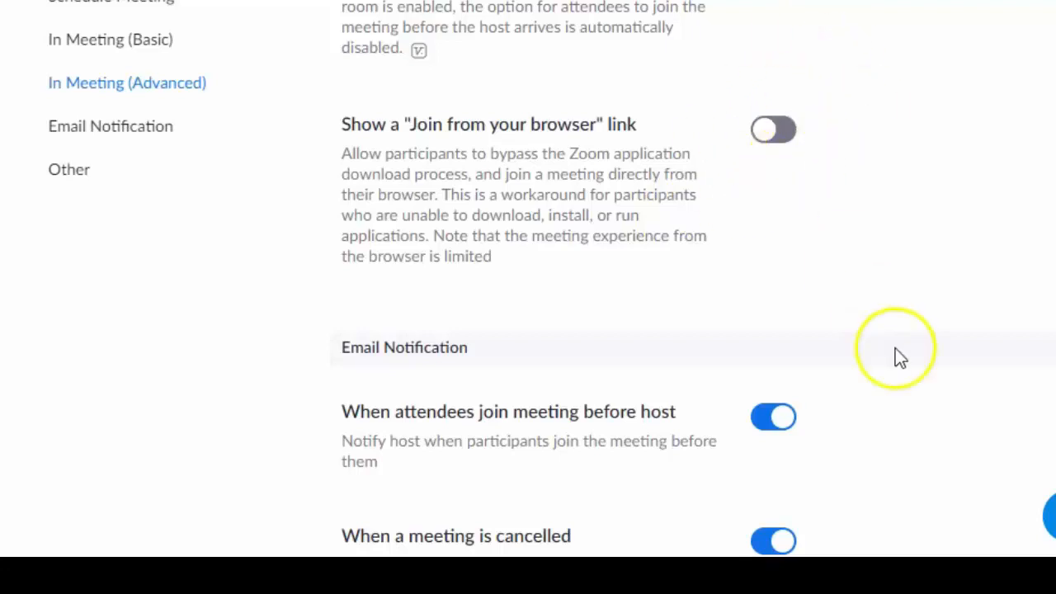
pyautogui.scroll(-3, 896, 351)
pyautogui.scroll(-1, 896, 351)
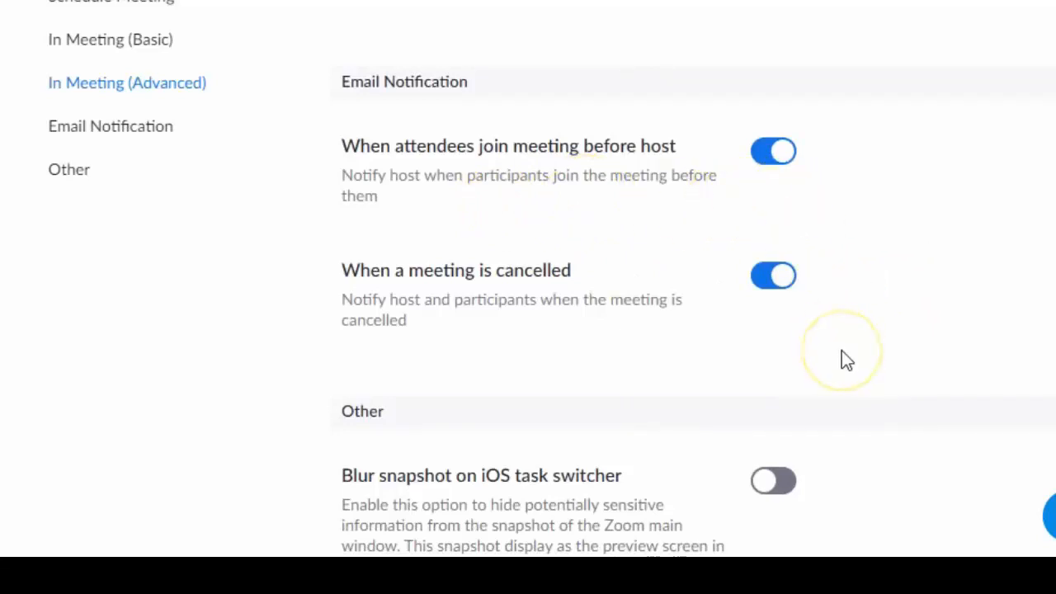
pyautogui.scroll(-3, 842, 360)
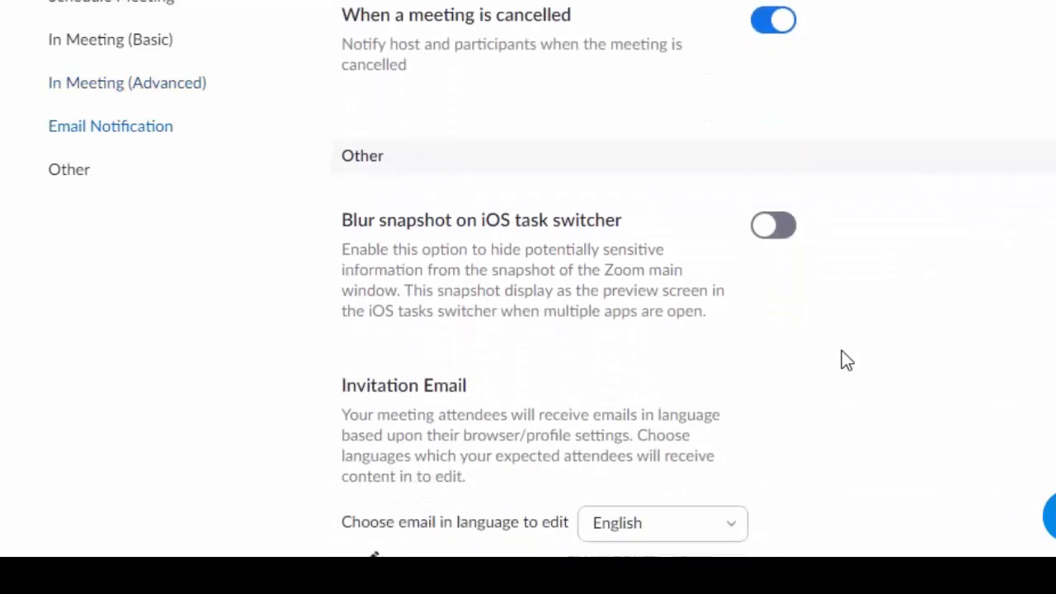
pyautogui.scroll(-3, 842, 361)
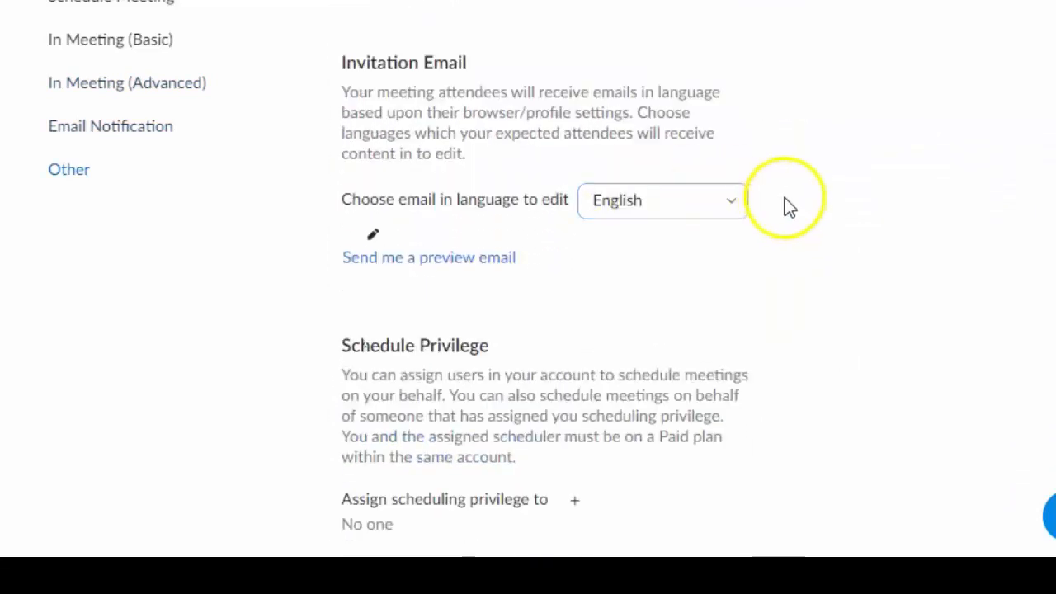
pyautogui.scroll(-3, 785, 197)
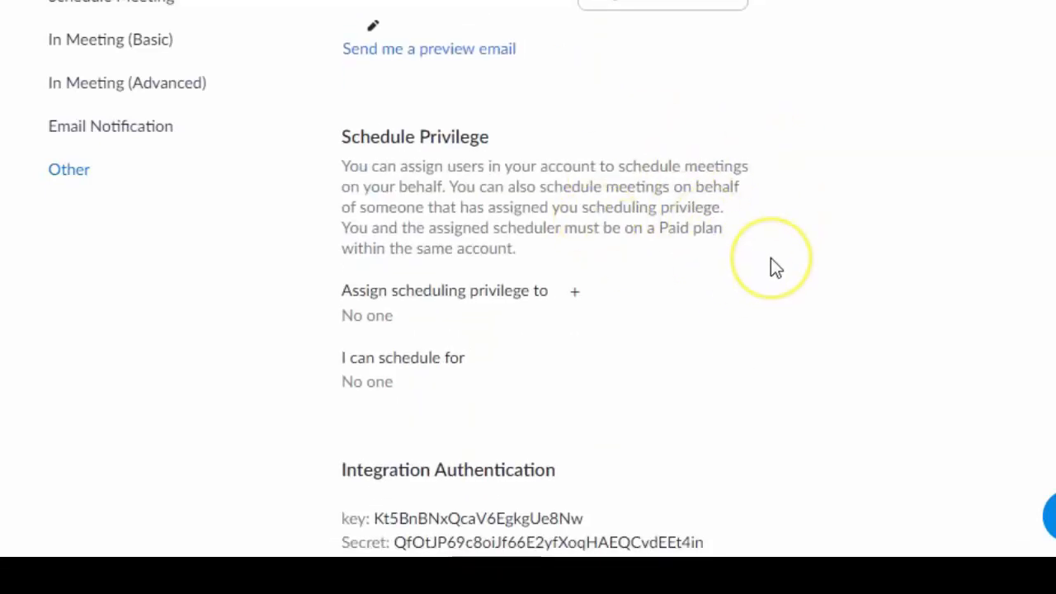
pyautogui.scroll(-1, 770, 258)
pyautogui.scroll(-1, 771, 258)
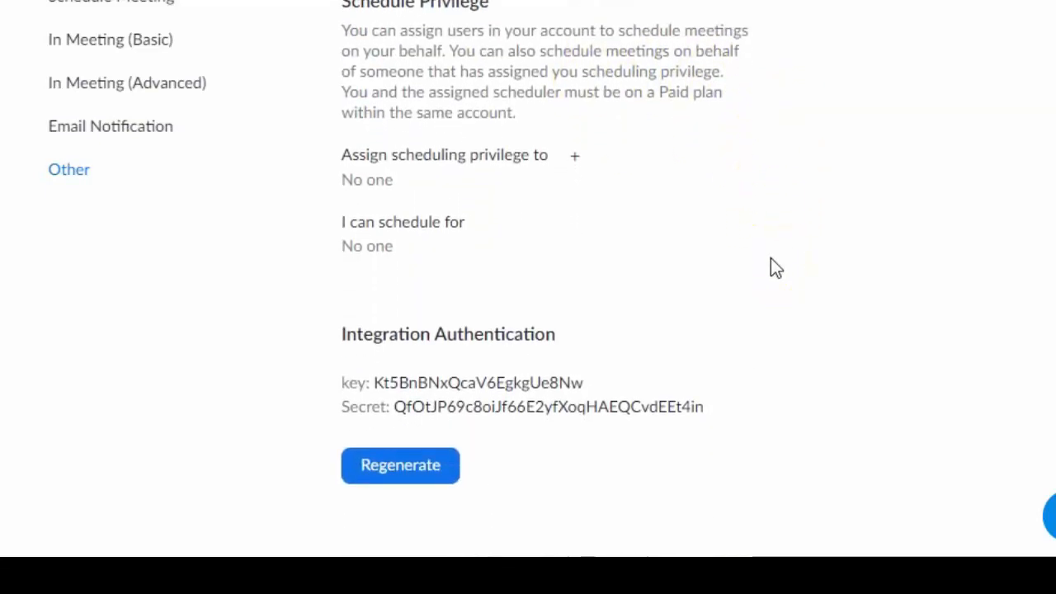
pyautogui.scroll(-2, 770, 259)
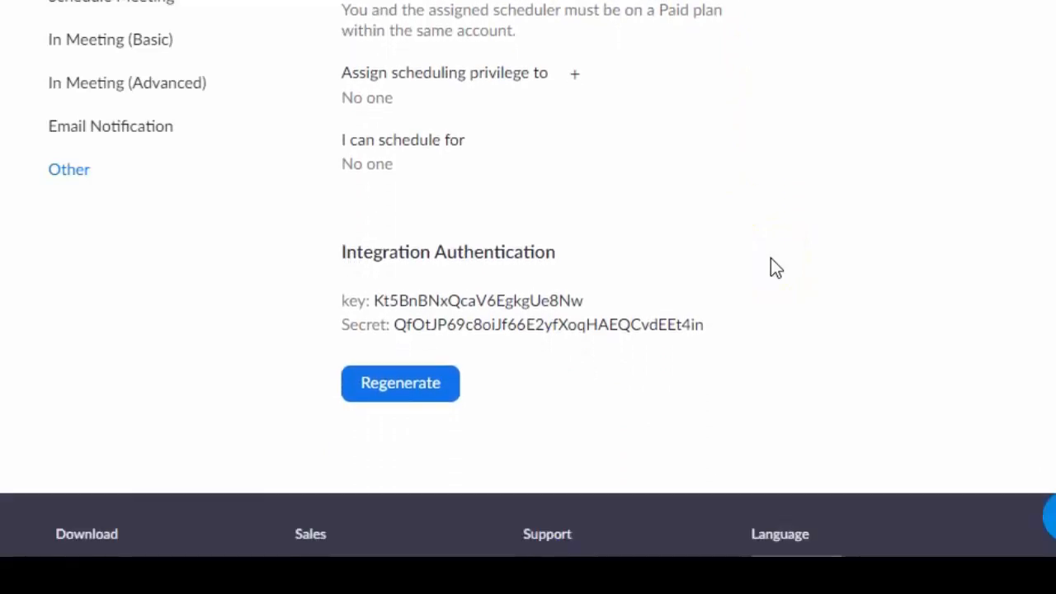